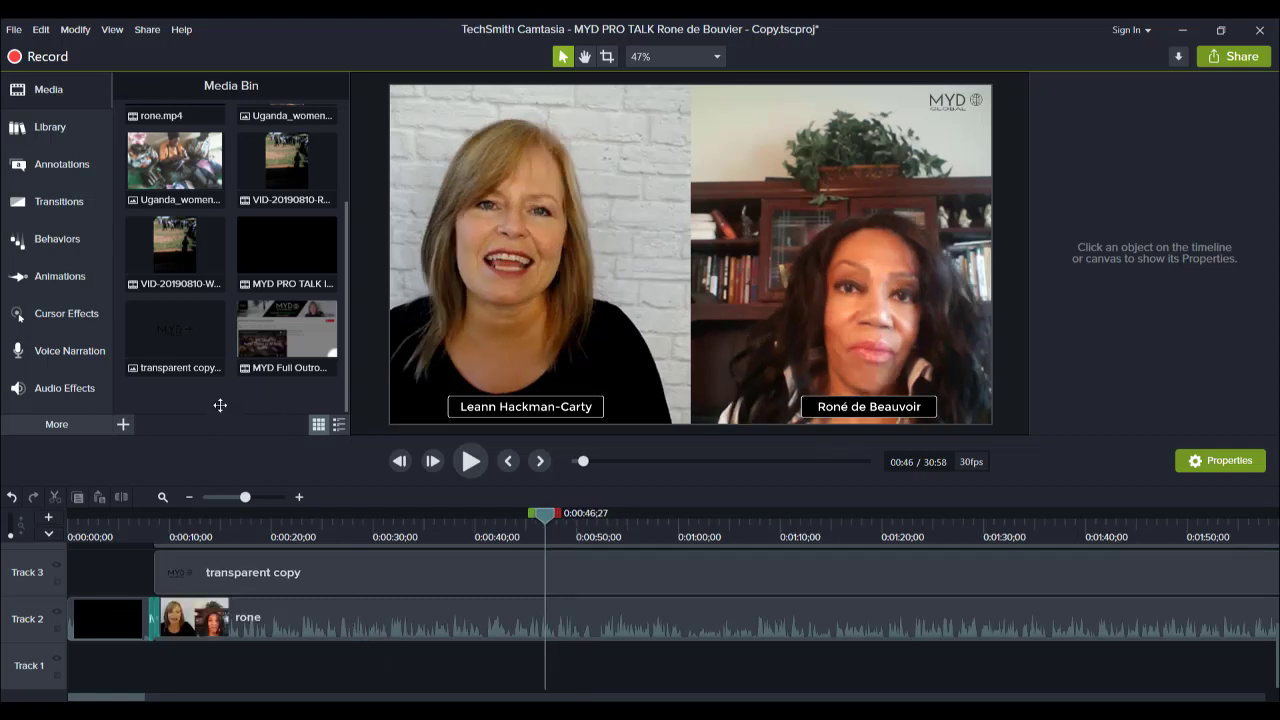
Look through all the clips and images in the Media Bin and check the options for importing media.
{"action": "scroll", "coordinate": [220, 405], "scroll_direction": "up", "scroll_amount": 3}
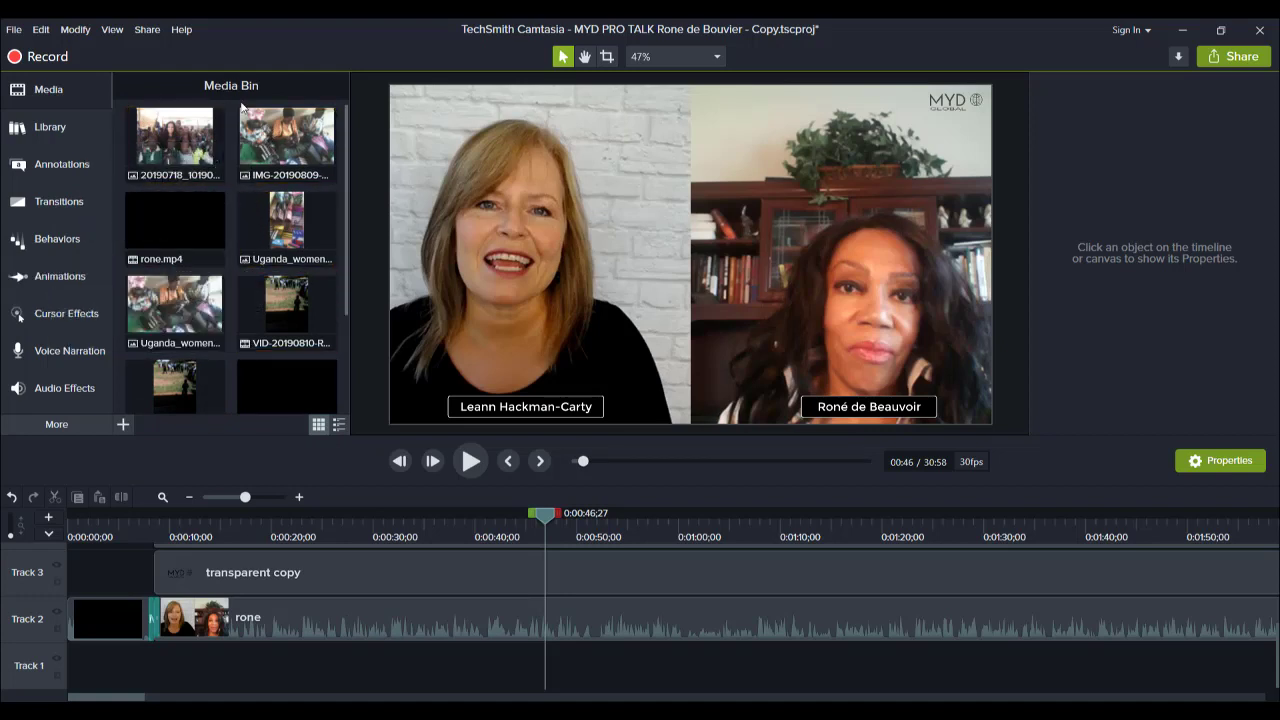
{"action": "left_click", "coordinate": [125, 425]}
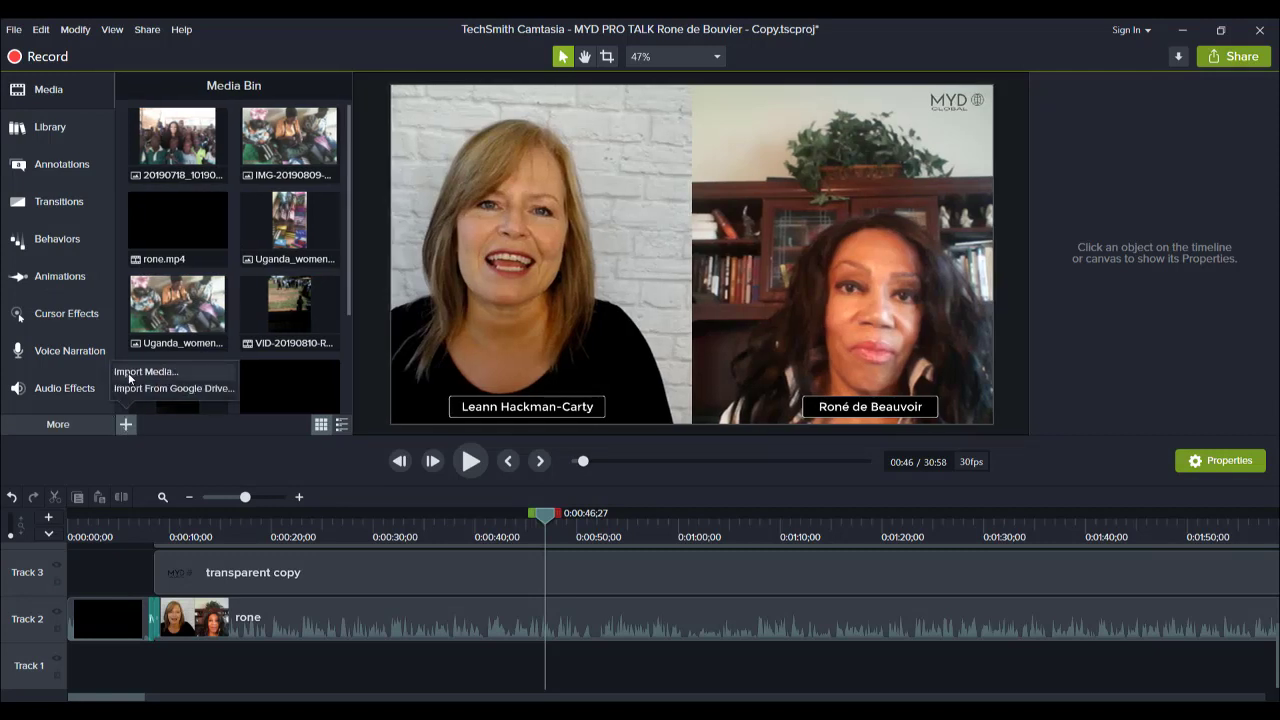
{"action": "left_click_drag", "start_coordinate": [349, 307], "coordinate": [331, 427]}
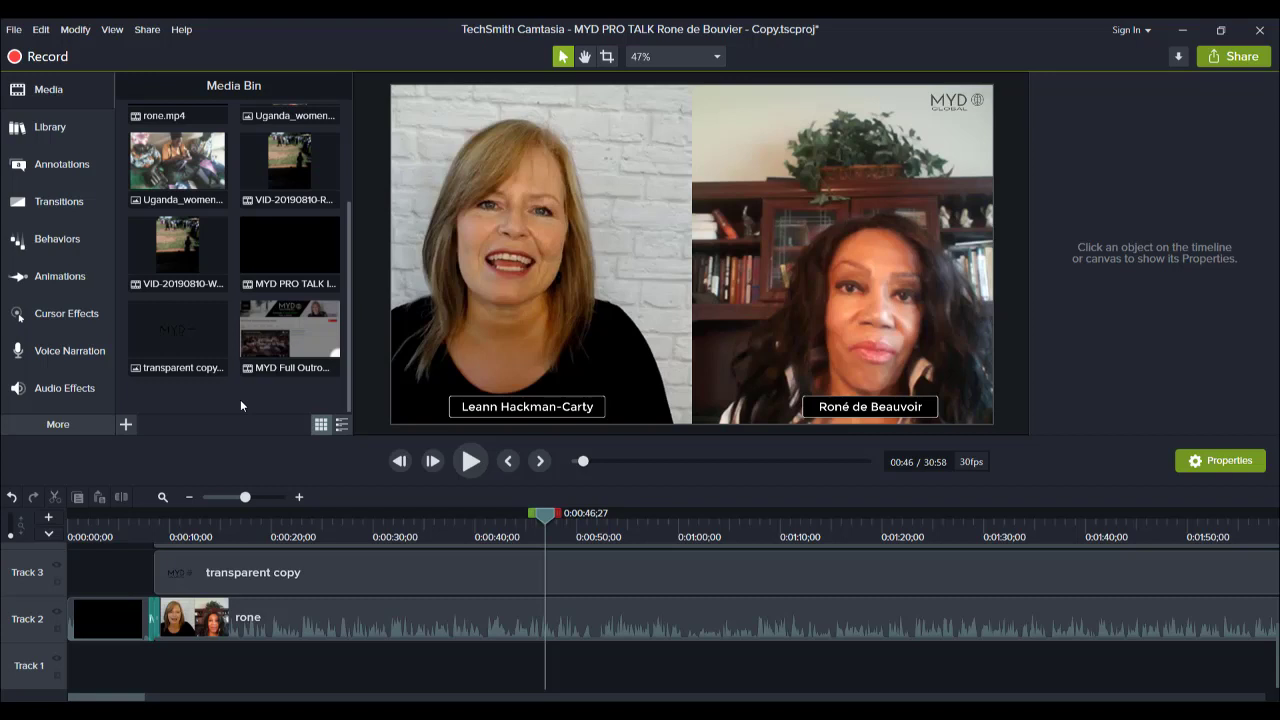
{"action": "scroll", "coordinate": [241, 401], "scroll_direction": "up", "scroll_amount": 2}
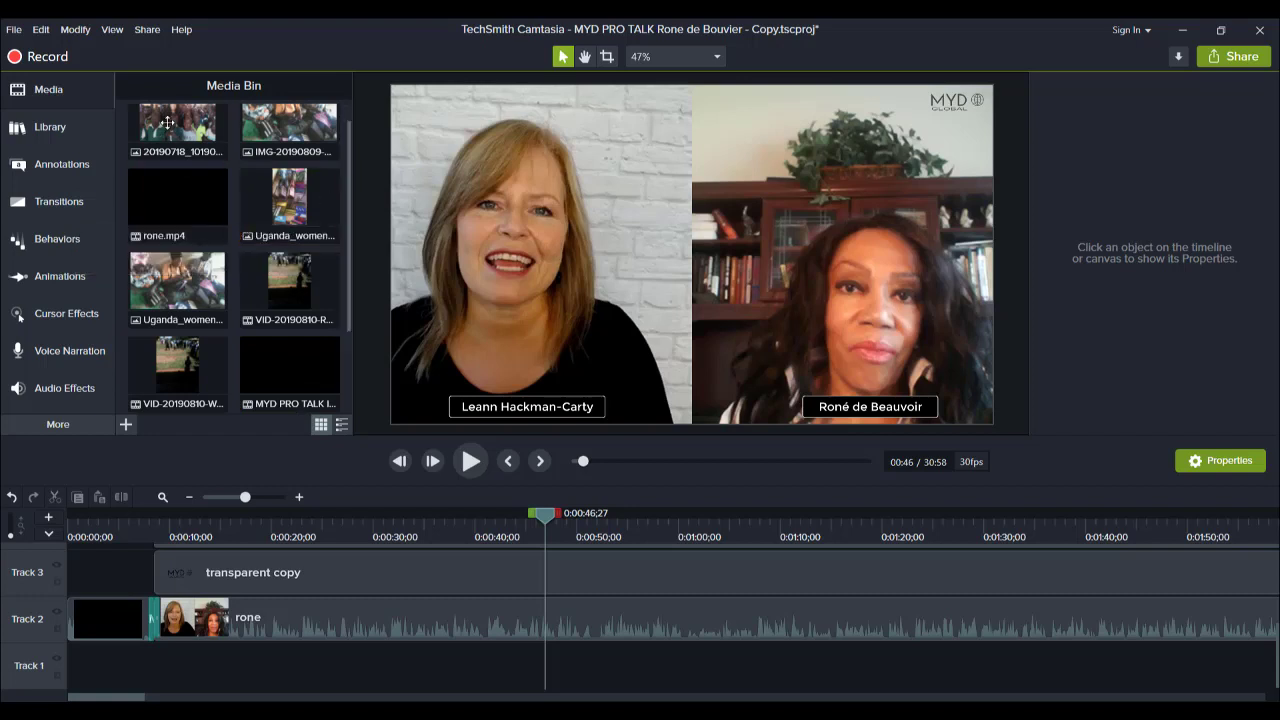
{"action": "scroll", "coordinate": [280, 224], "scroll_direction": "down", "scroll_amount": 2}
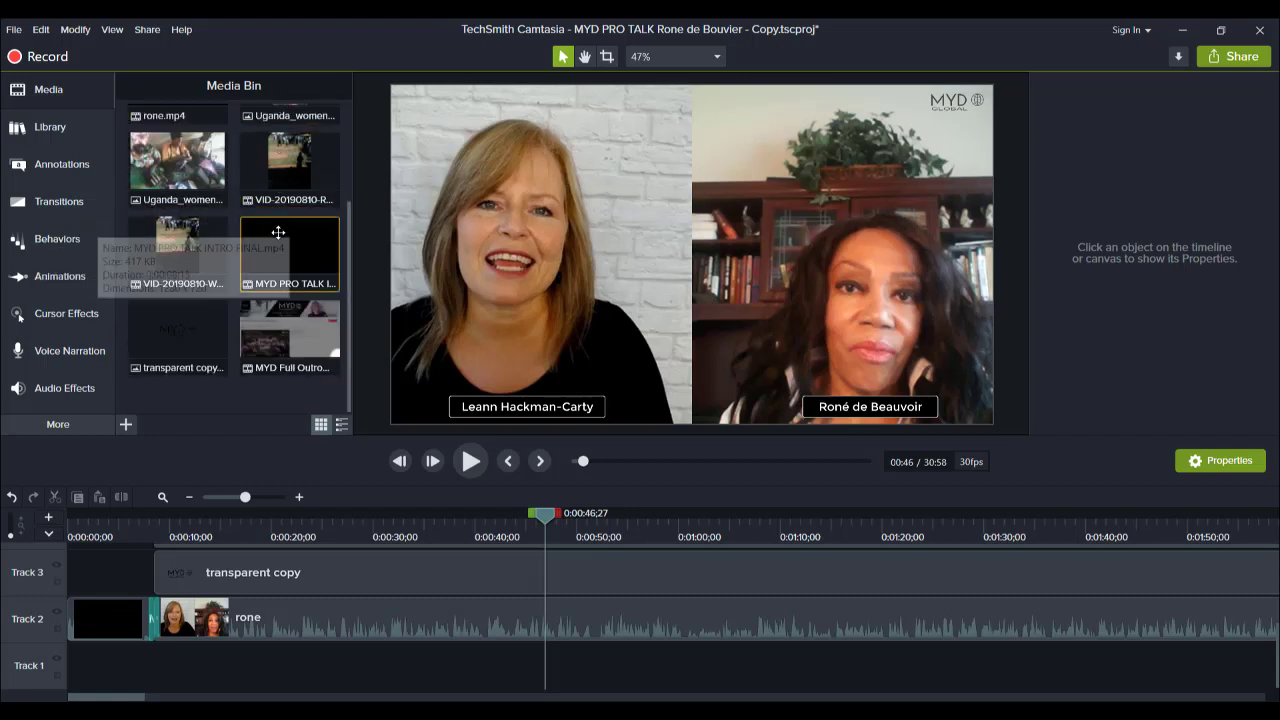
{"action": "scroll", "coordinate": [269, 255], "scroll_direction": "up", "scroll_amount": 3}
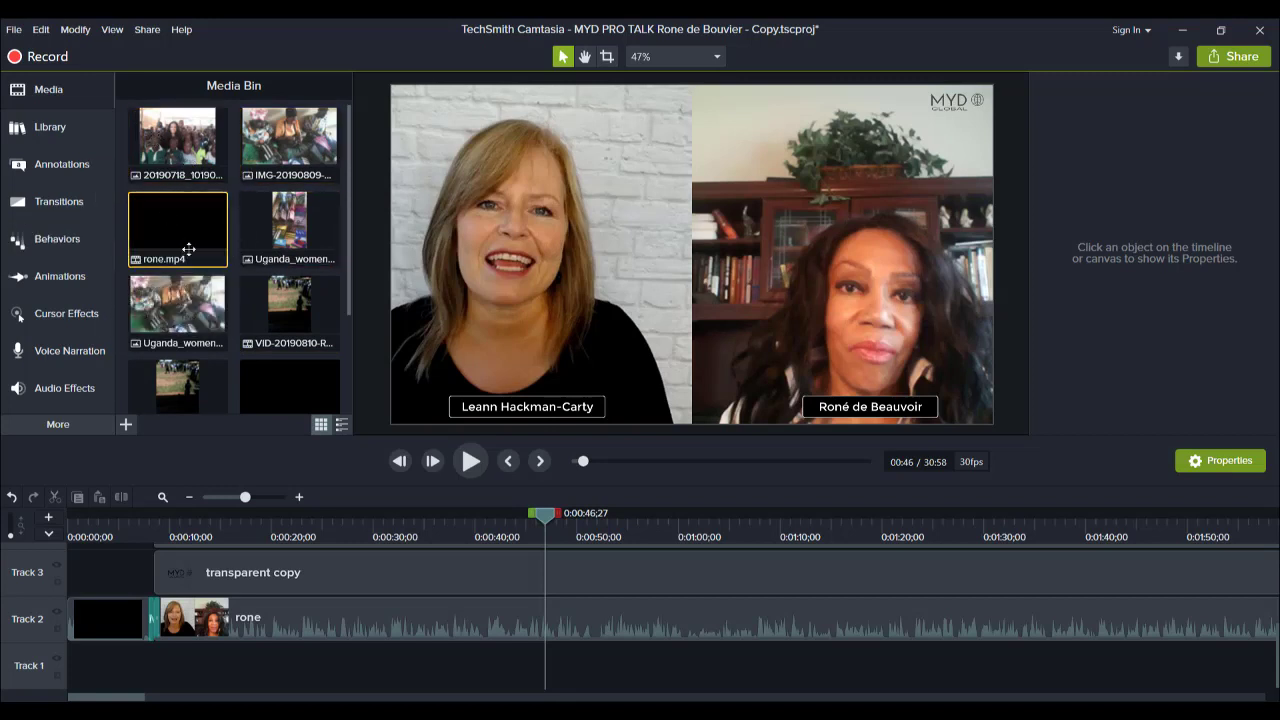
{"action": "scroll", "coordinate": [188, 242], "scroll_direction": "down", "scroll_amount": 2}
{"action": "scroll", "coordinate": [190, 246], "scroll_direction": "down", "scroll_amount": 1}
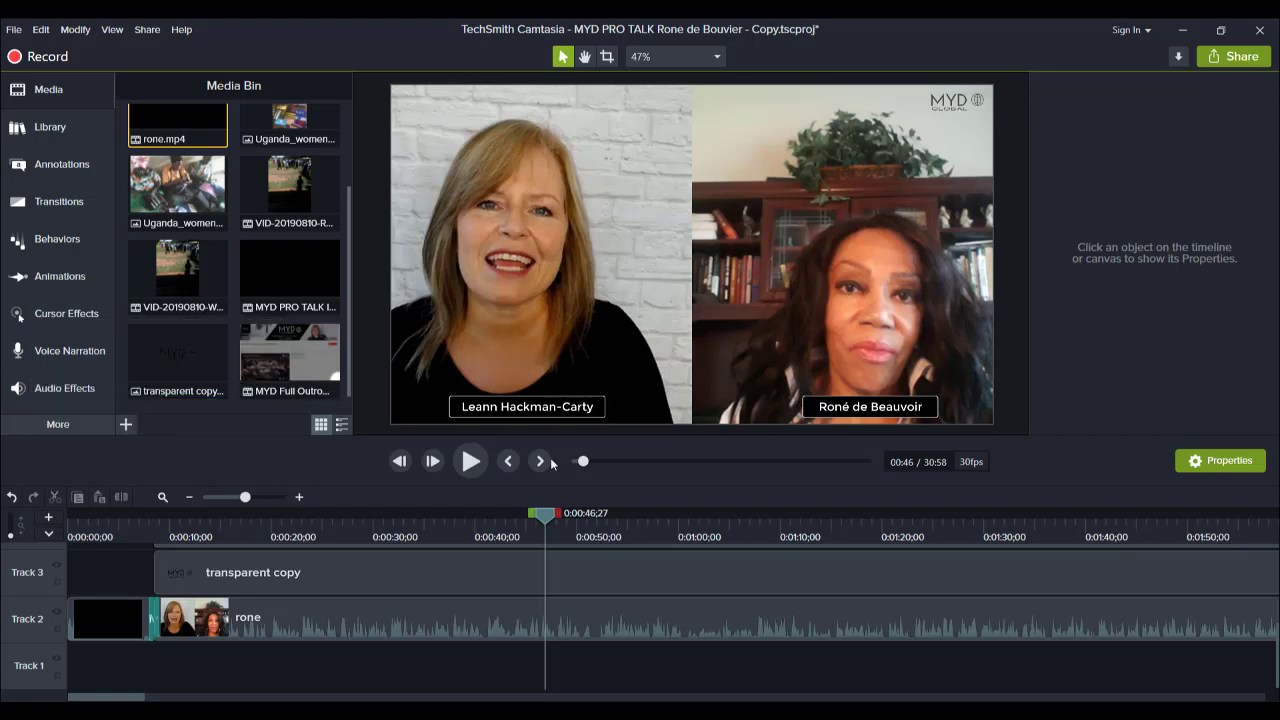
Examine the tracks over the project's full length and select the interview clip on Track 2.
{"action": "left_click", "coordinate": [186, 499]}
{"action": "left_click", "coordinate": [186, 499]}
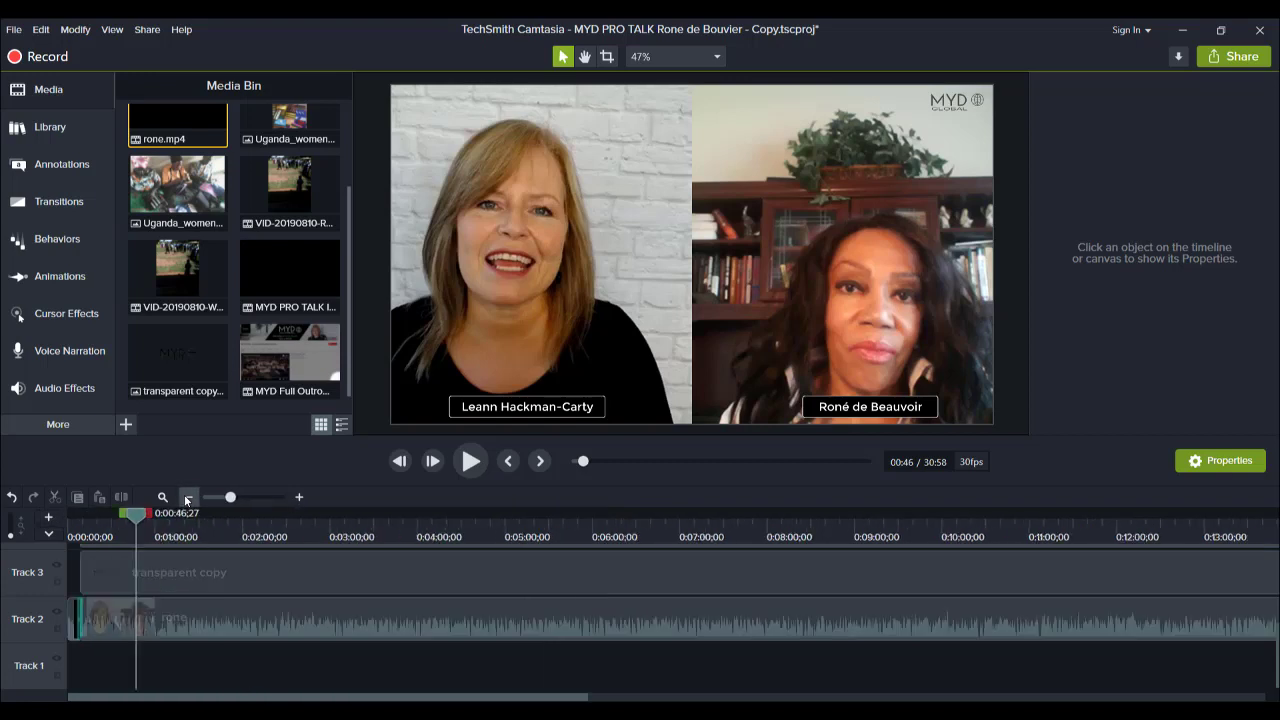
{"action": "left_click", "coordinate": [186, 498]}
{"action": "left_click", "coordinate": [186, 498]}
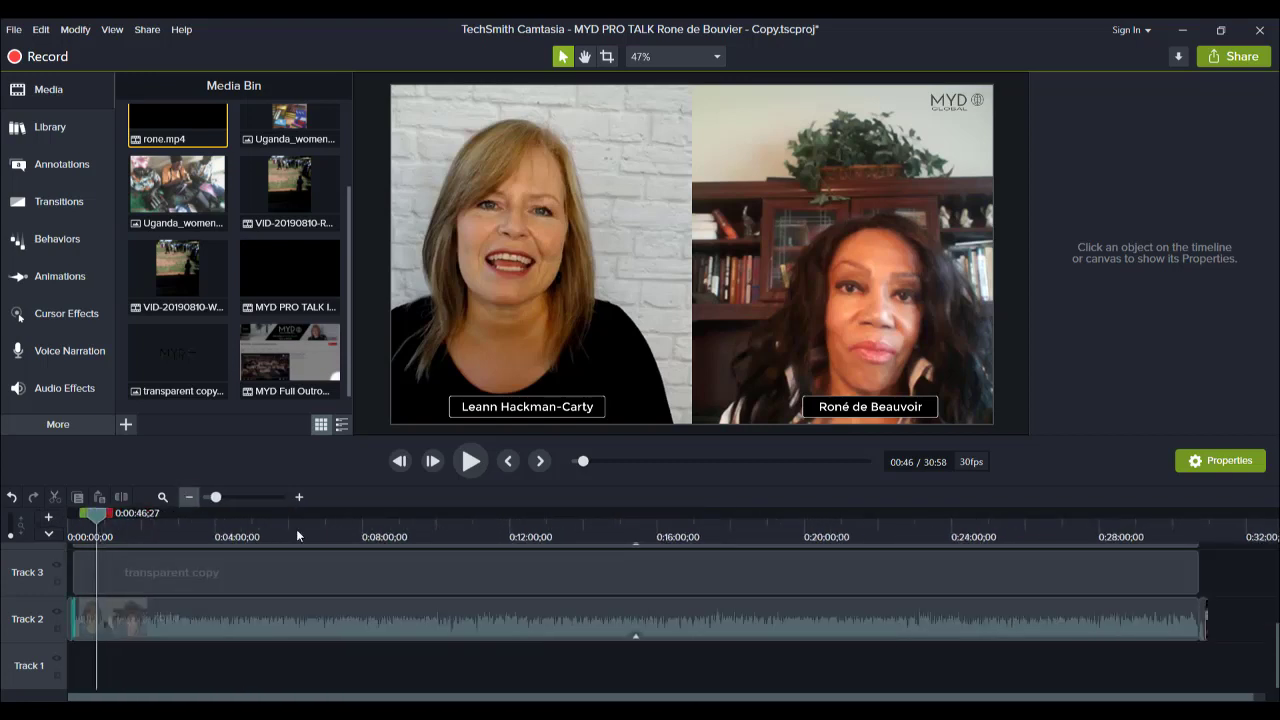
{"action": "scroll", "coordinate": [1243, 670], "scroll_direction": "up", "scroll_amount": 1}
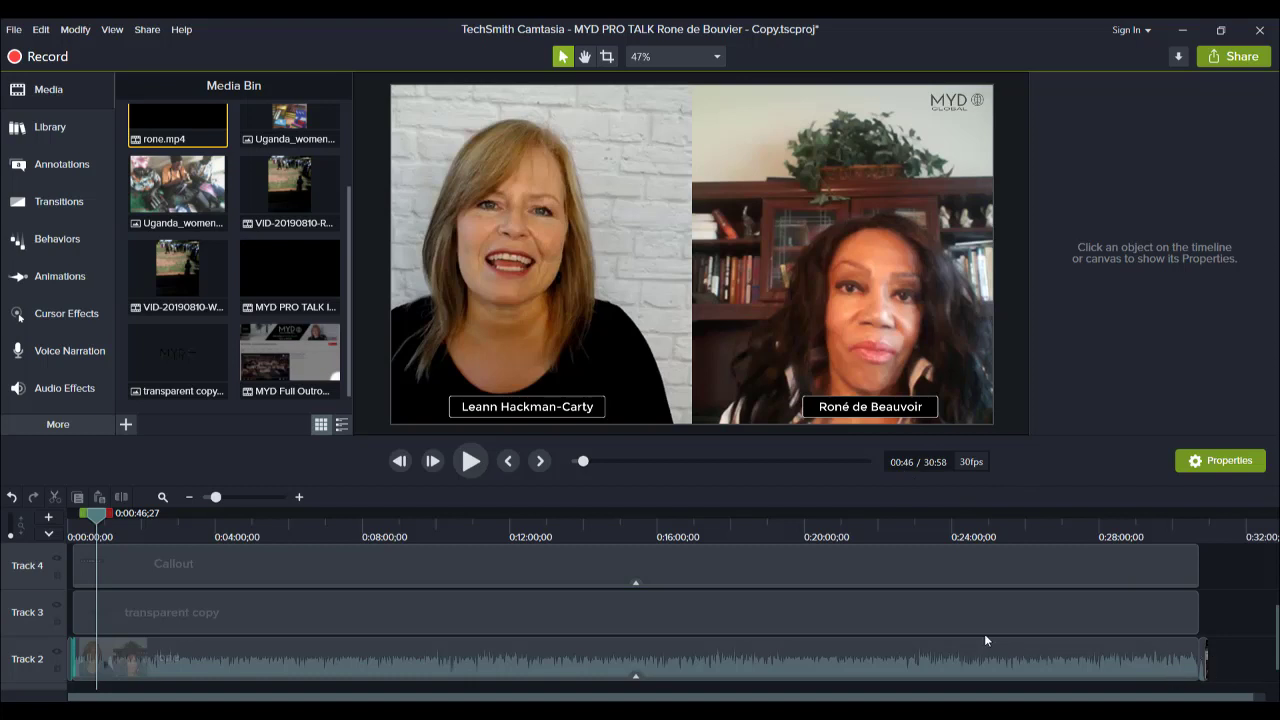
{"action": "scroll", "coordinate": [717, 589], "scroll_direction": "up", "scroll_amount": 1}
{"action": "scroll", "coordinate": [560, 652], "scroll_direction": "down", "scroll_amount": 2}
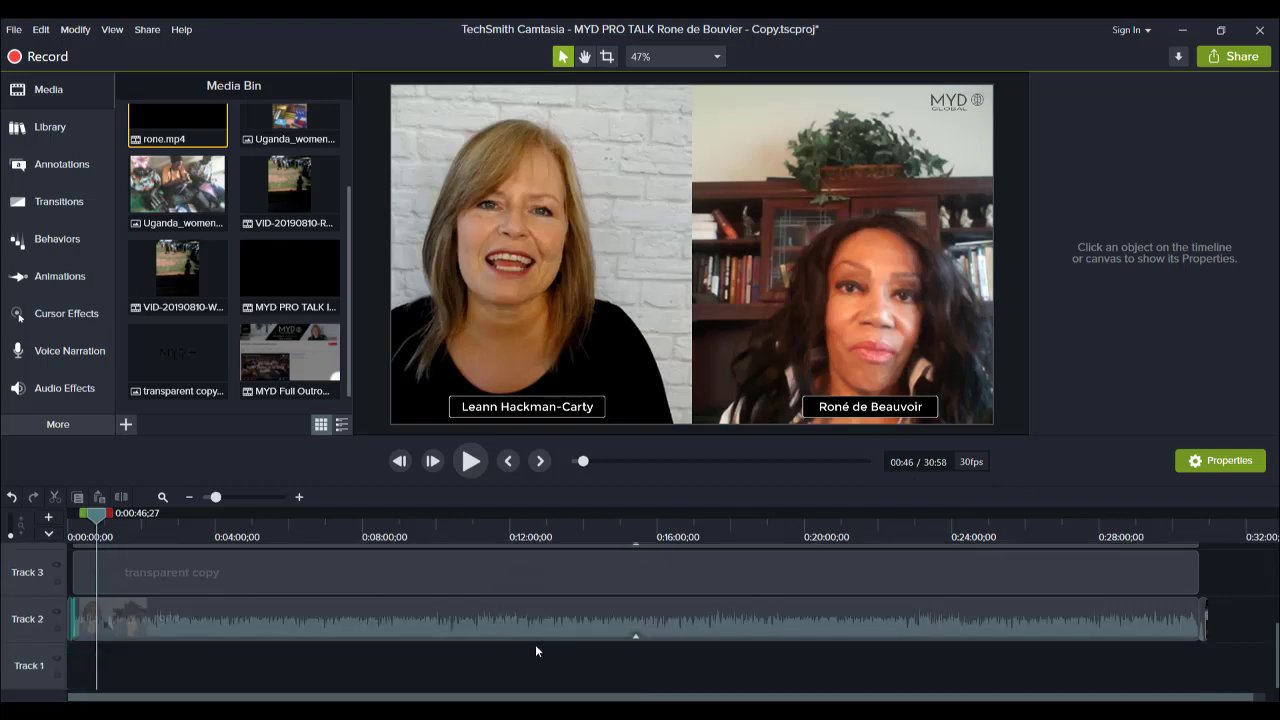
{"action": "left_click", "coordinate": [472, 613]}
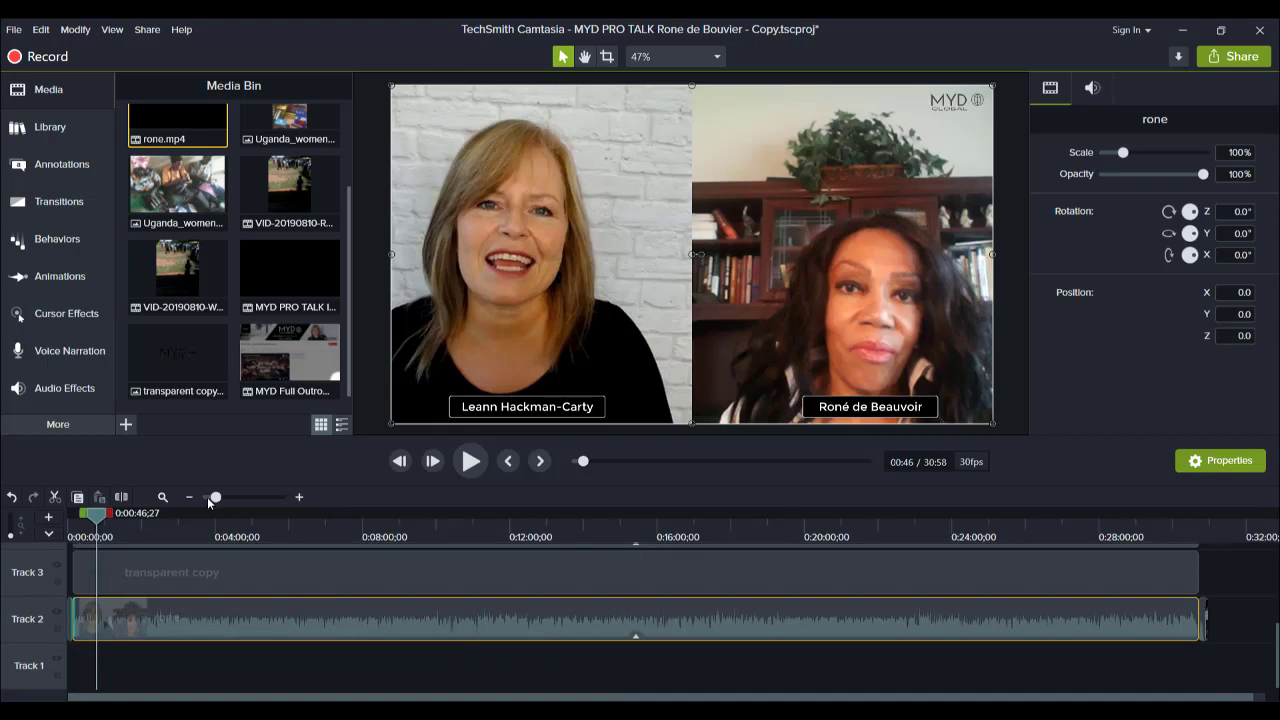
Select the MYD PRO TALK intro clip at the start of Track 2 and scrub through its title to 0:00:03;13.
{"action": "left_click", "coordinate": [299, 497]}
{"action": "left_click", "coordinate": [299, 497]}
{"action": "left_click", "coordinate": [299, 497]}
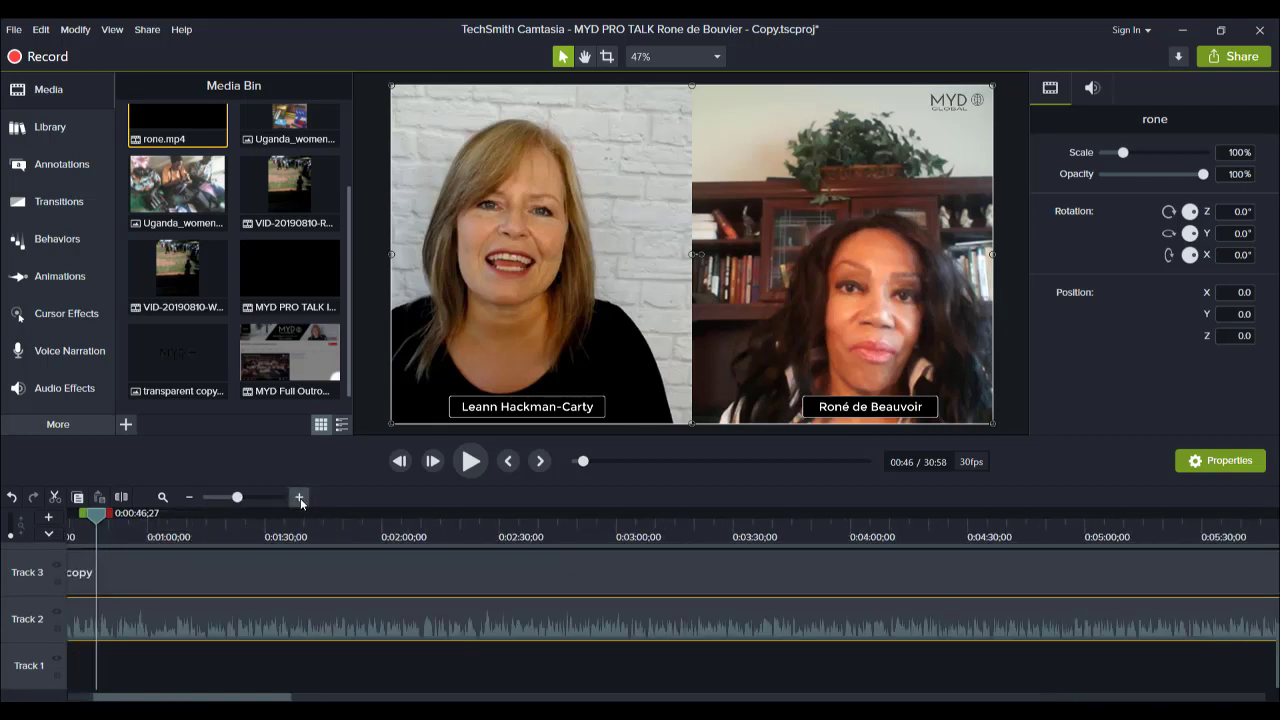
{"action": "left_click", "coordinate": [299, 497]}
{"action": "left_click", "coordinate": [299, 497]}
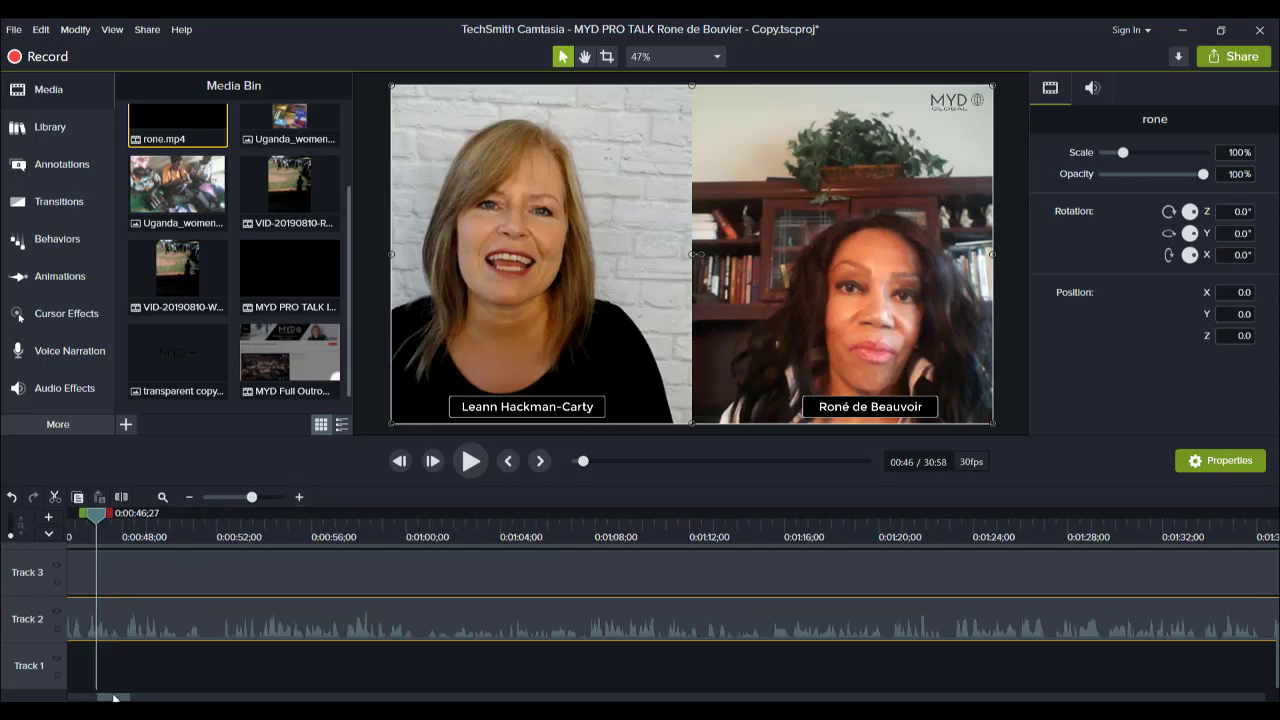
{"action": "left_click_drag", "start_coordinate": [101, 700], "coordinate": [33, 698]}
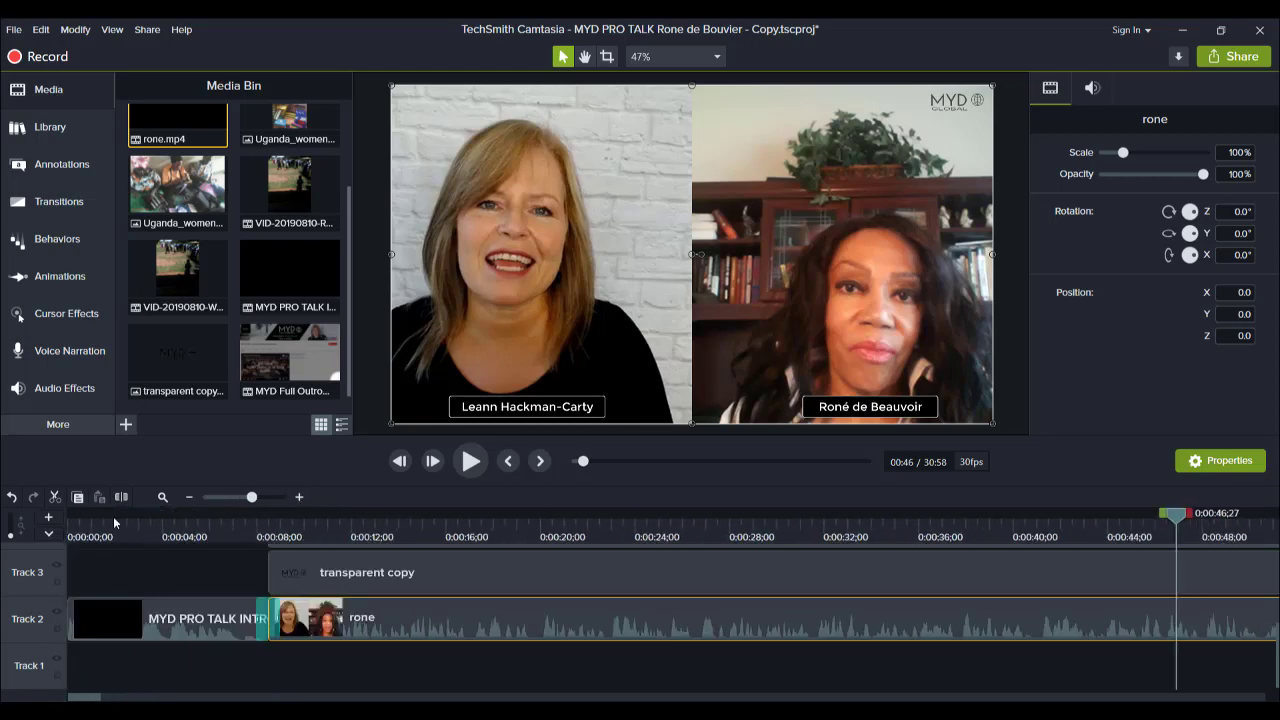
{"action": "left_click_drag", "start_coordinate": [113, 516], "coordinate": [70, 516]}
{"action": "left_click", "coordinate": [128, 656]}
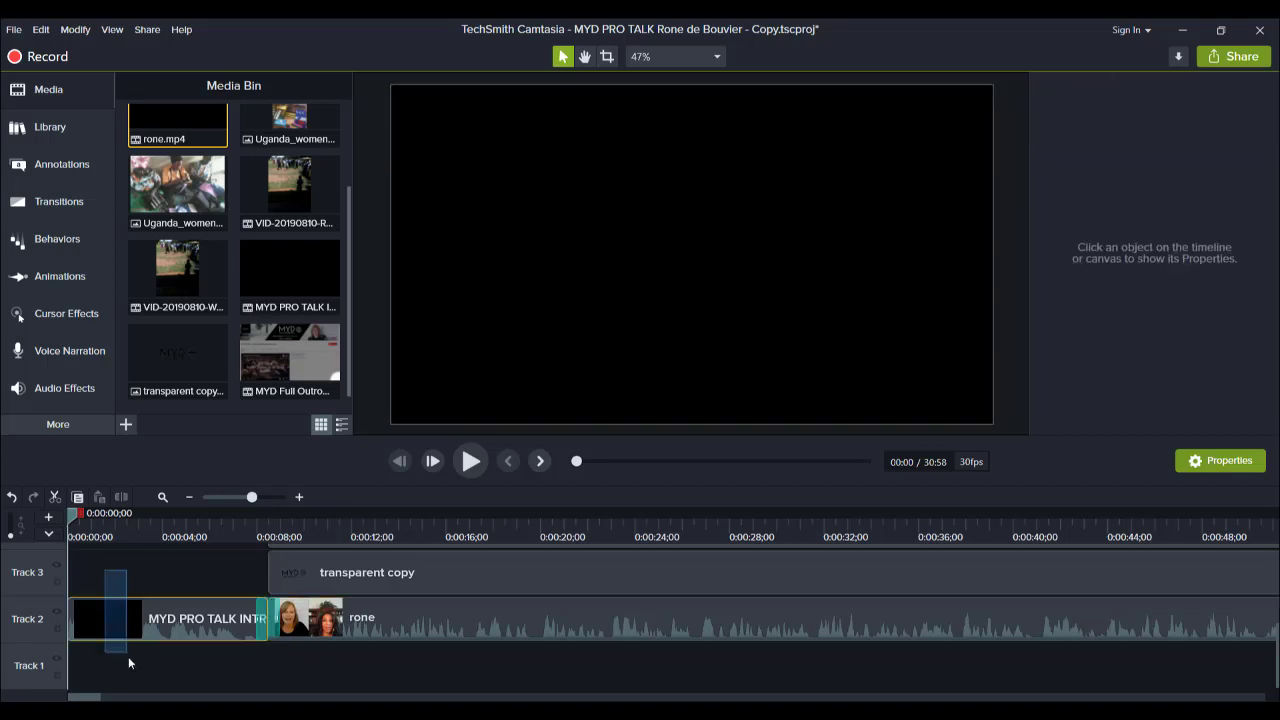
{"action": "left_click", "coordinate": [128, 622]}
{"action": "left_click", "coordinate": [128, 530]}
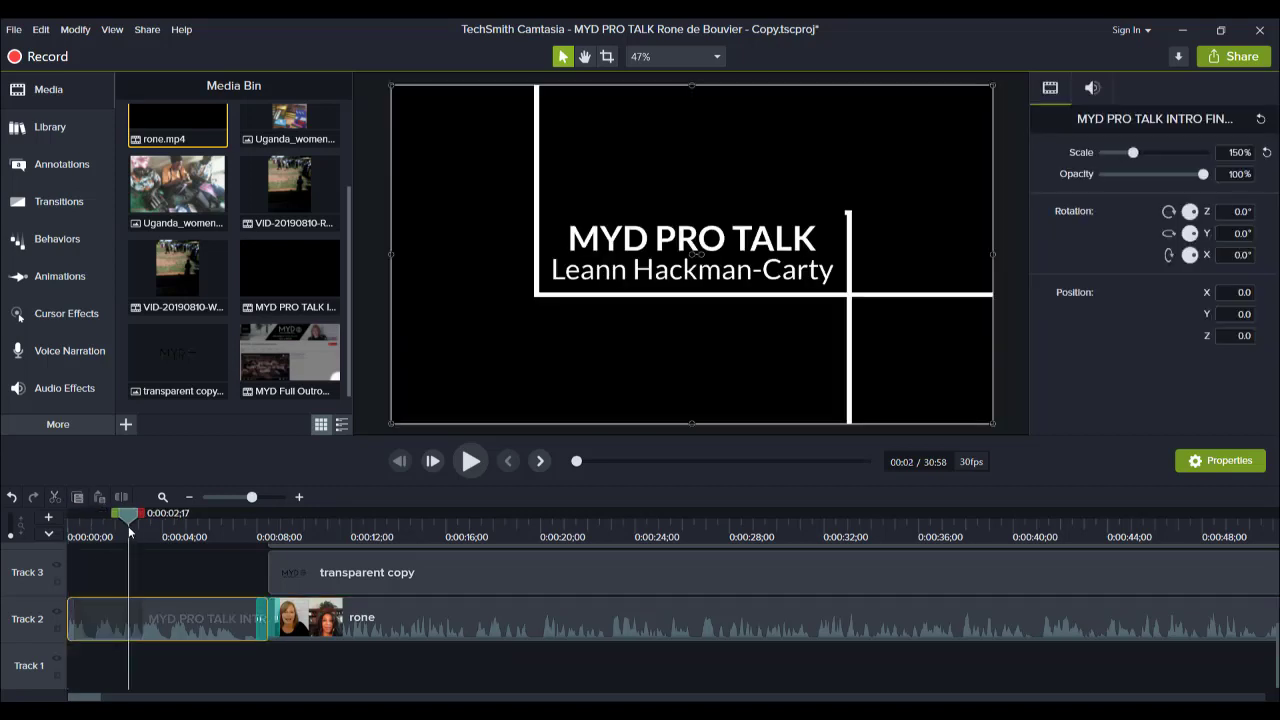
{"action": "left_click_drag", "start_coordinate": [128, 530], "coordinate": [148, 530]}
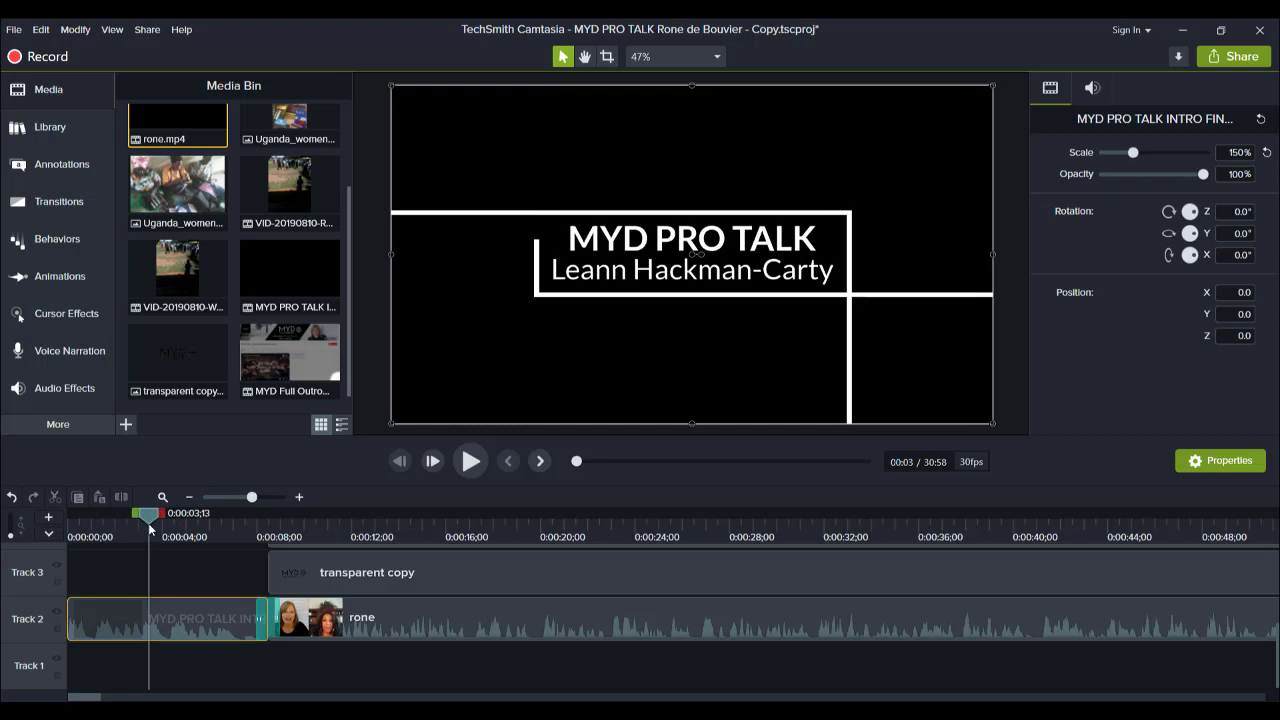
Locate the MYD PRO TALK intro in the Media Bin, and play it from the start of the timeline to 0:00:07;26.
{"action": "left_click", "coordinate": [288, 274]}
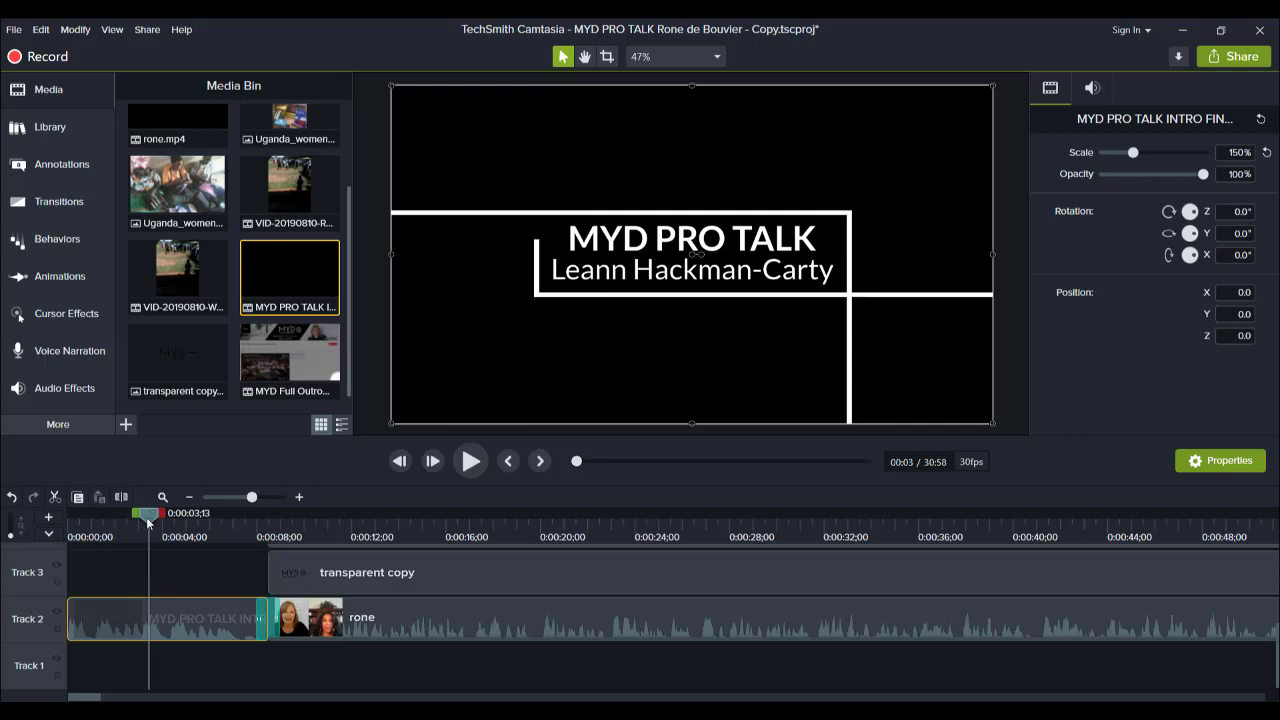
{"action": "left_click_drag", "start_coordinate": [148, 520], "coordinate": [48, 530]}
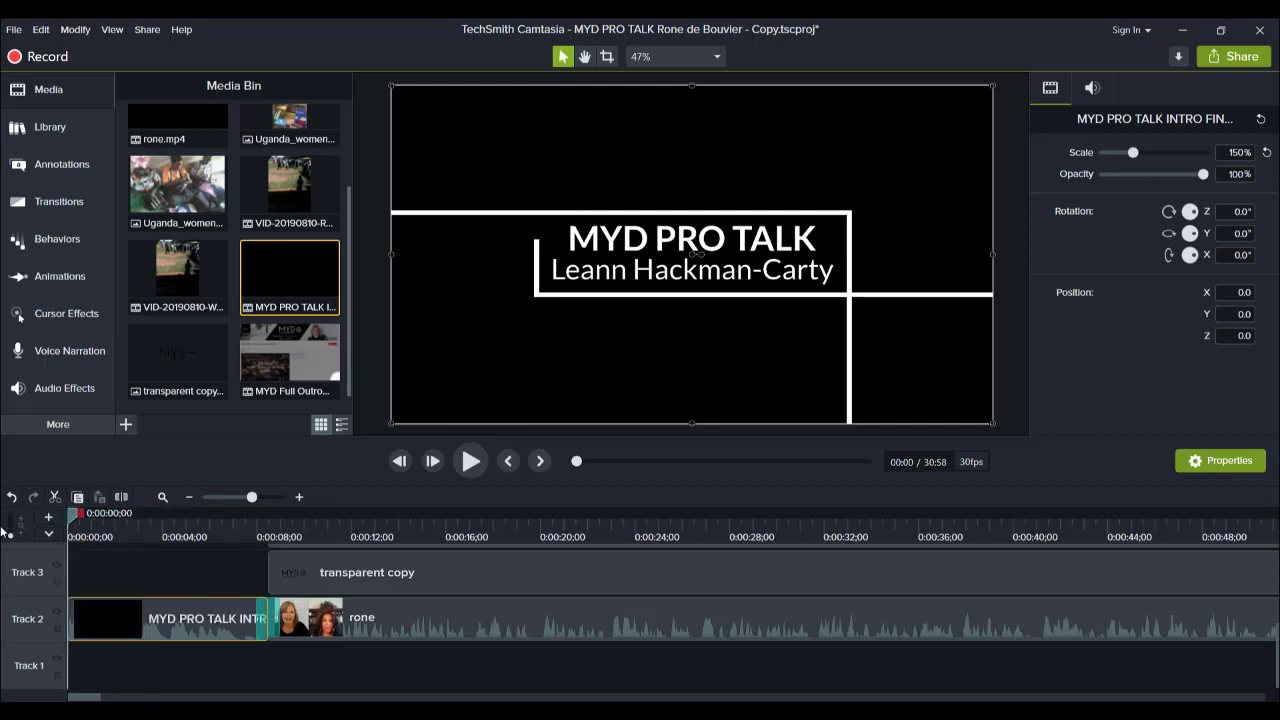
{"action": "left_click", "coordinate": [470, 461]}
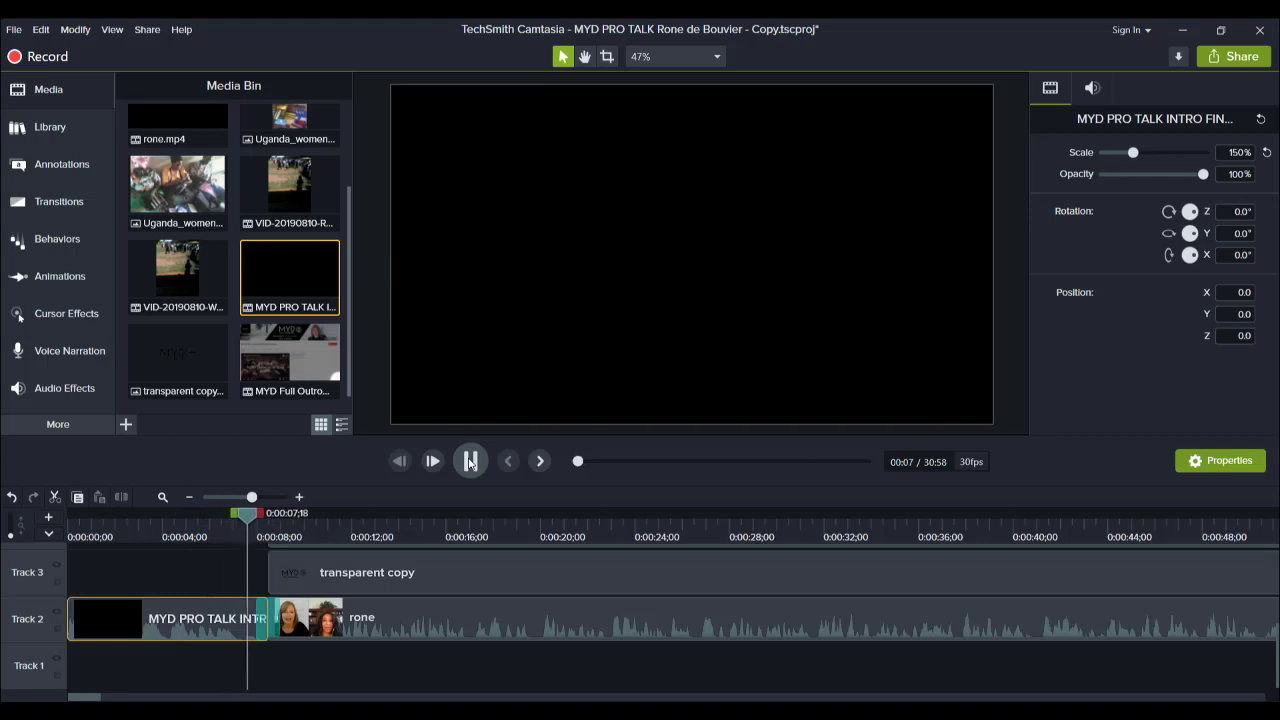
{"action": "left_click", "coordinate": [470, 461]}
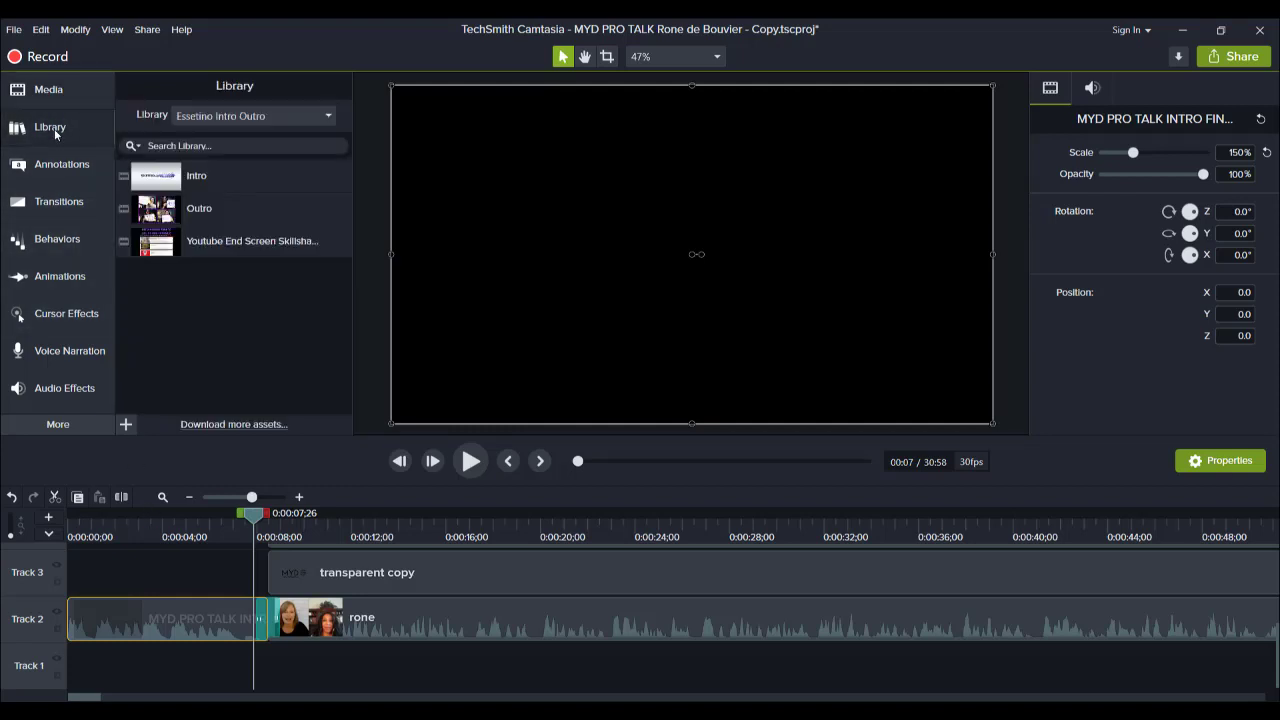
Browse the Intros of the Camtasia 2019 library and preview the Minimal Elegance Title 1 template.
{"action": "left_click", "coordinate": [325, 119]}
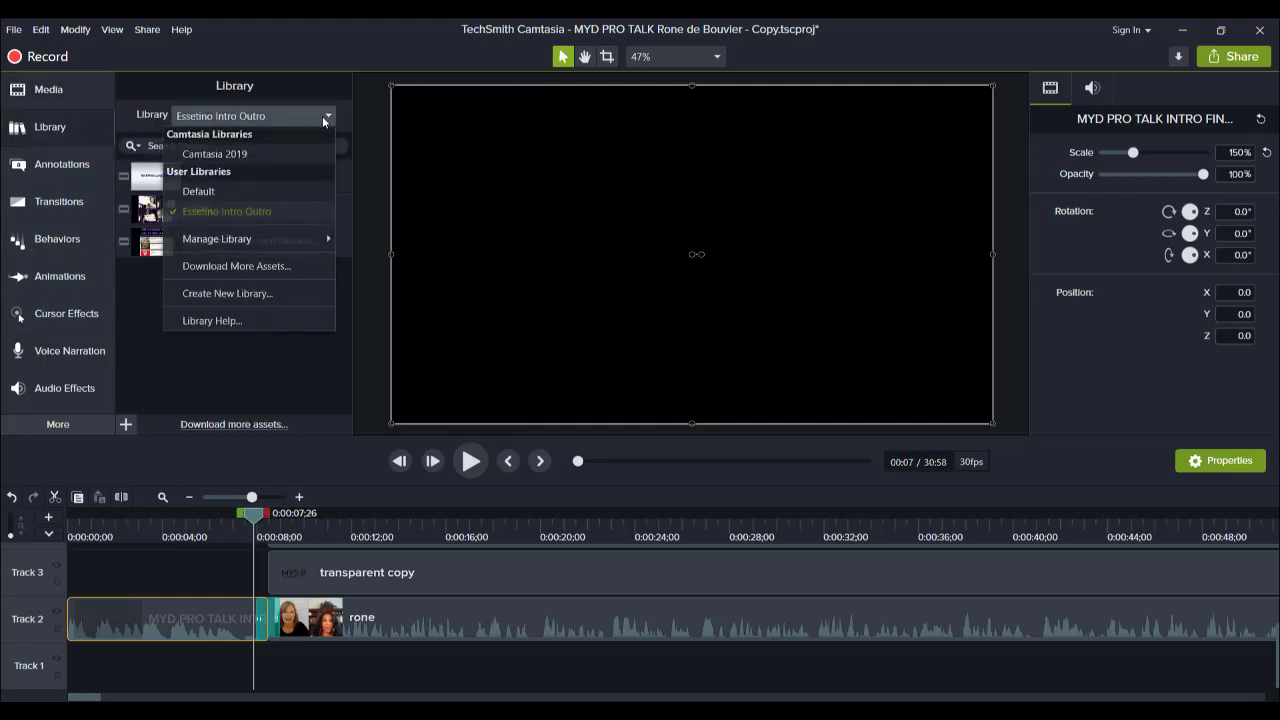
{"action": "left_click", "coordinate": [223, 156]}
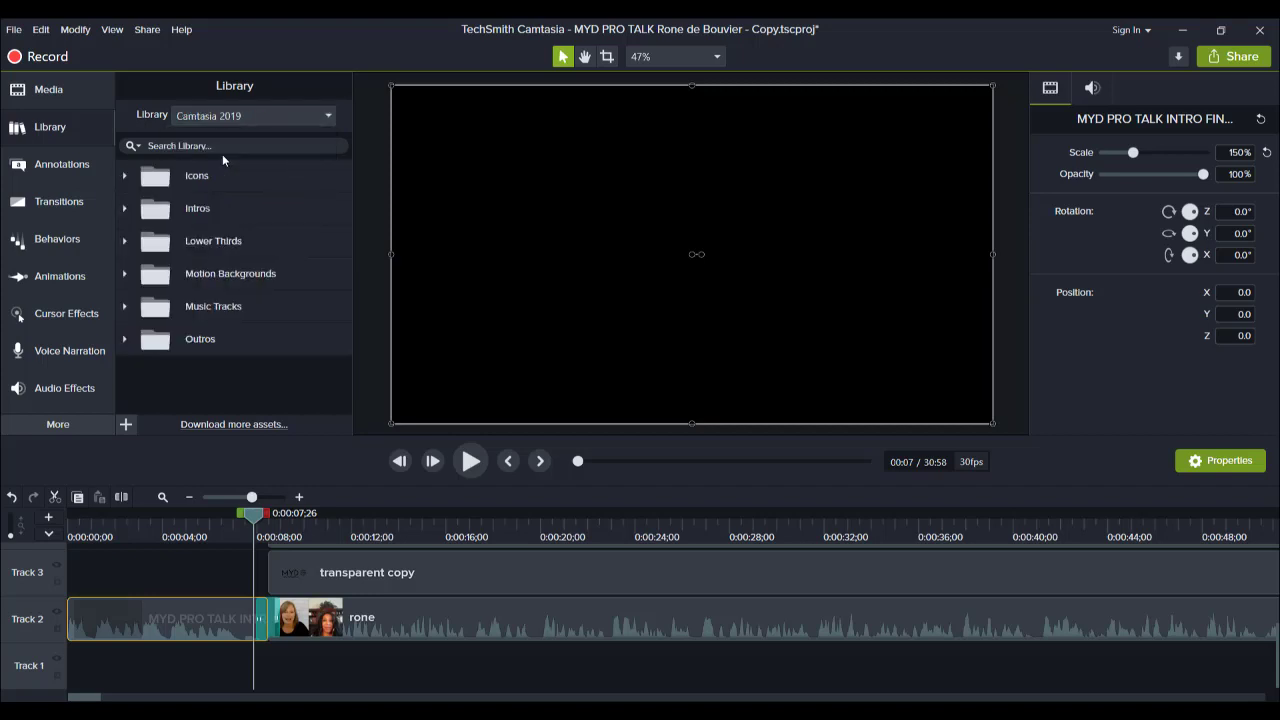
{"action": "left_click", "coordinate": [125, 208]}
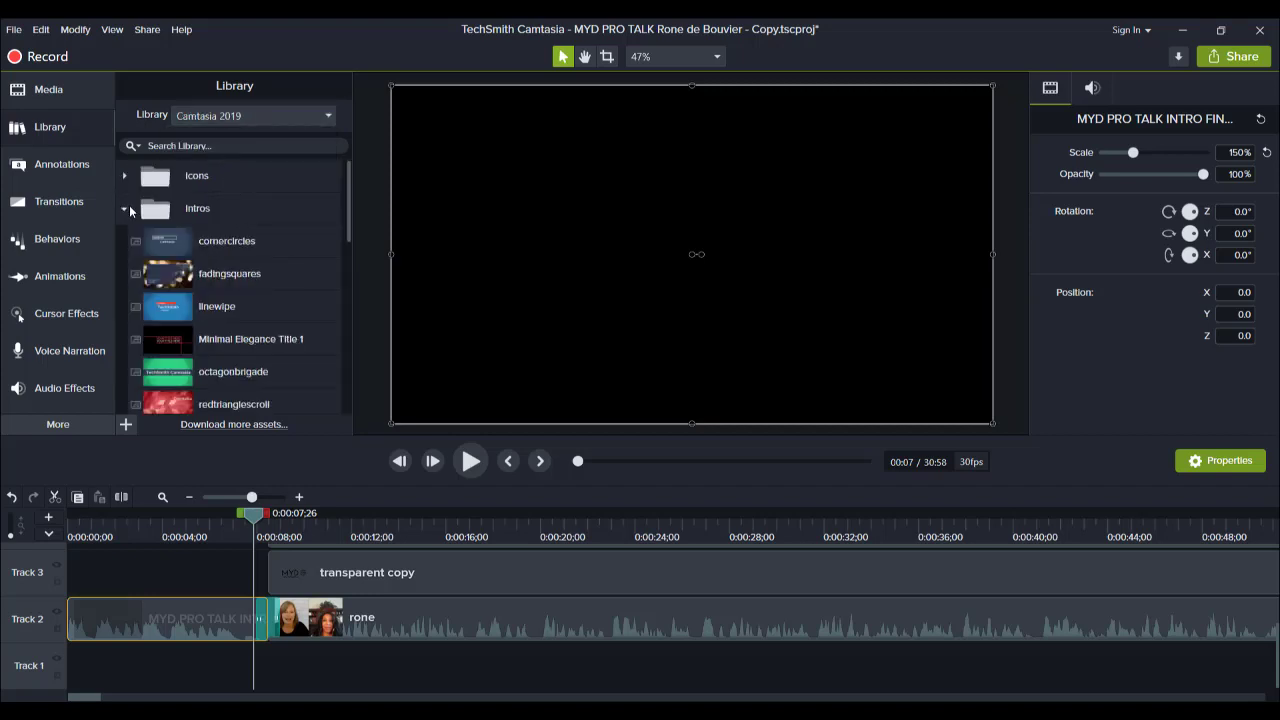
{"action": "left_click", "coordinate": [224, 341]}
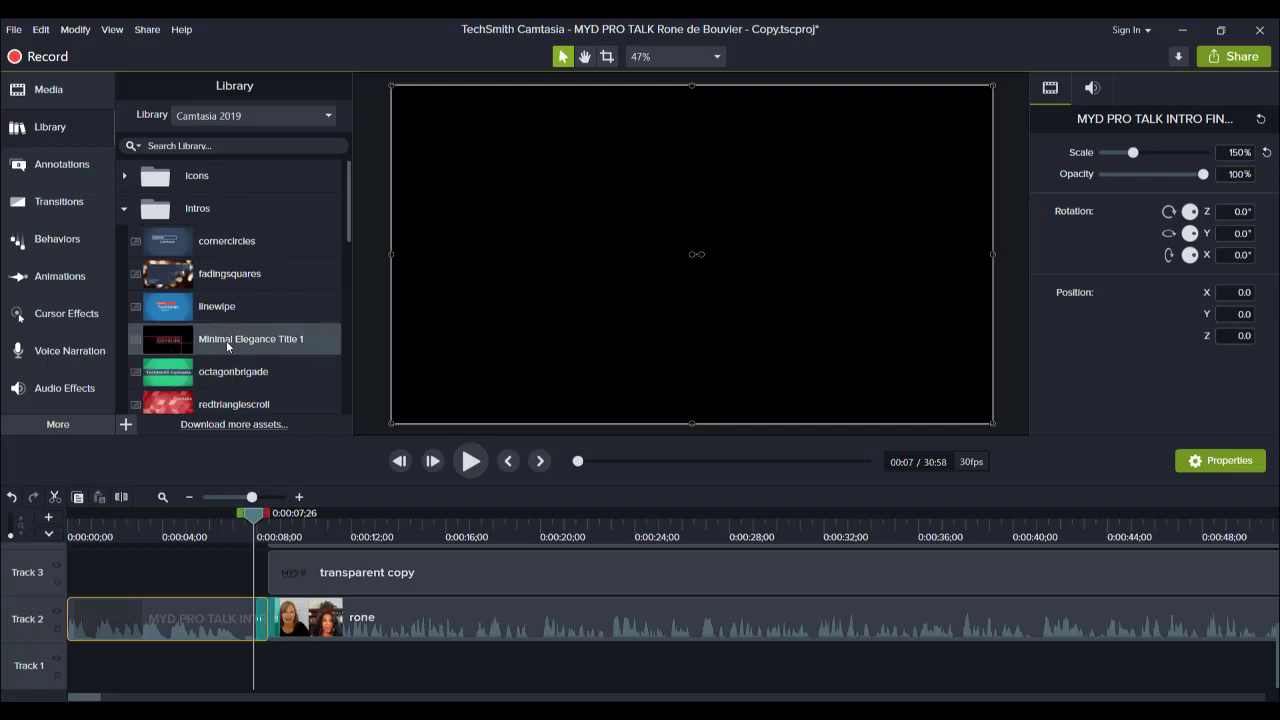
{"action": "double_click", "coordinate": [227, 346]}
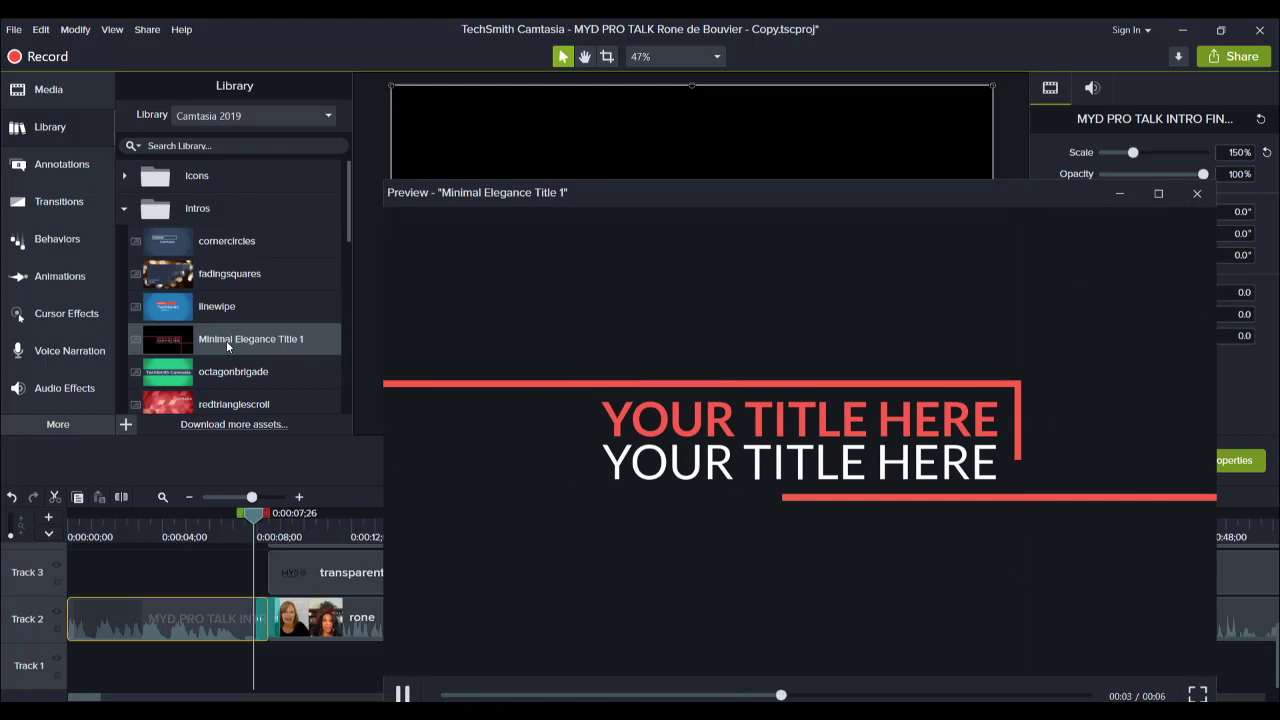
{"action": "left_click", "coordinate": [1197, 194]}
{"action": "scroll", "coordinate": [277, 305], "scroll_direction": "down", "scroll_amount": 6}
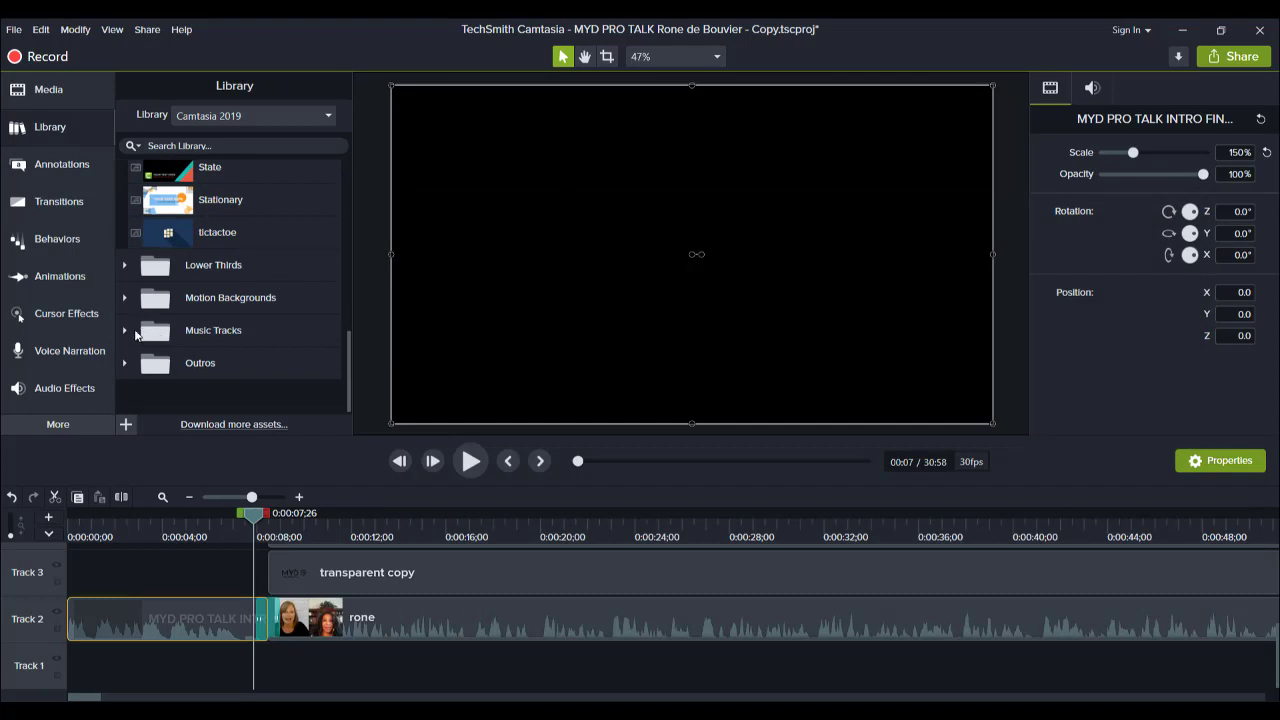
Show the intro clip's title on the canvas at 0:00:03;21 and return to the project's media.
{"action": "left_click", "coordinate": [152, 537]}
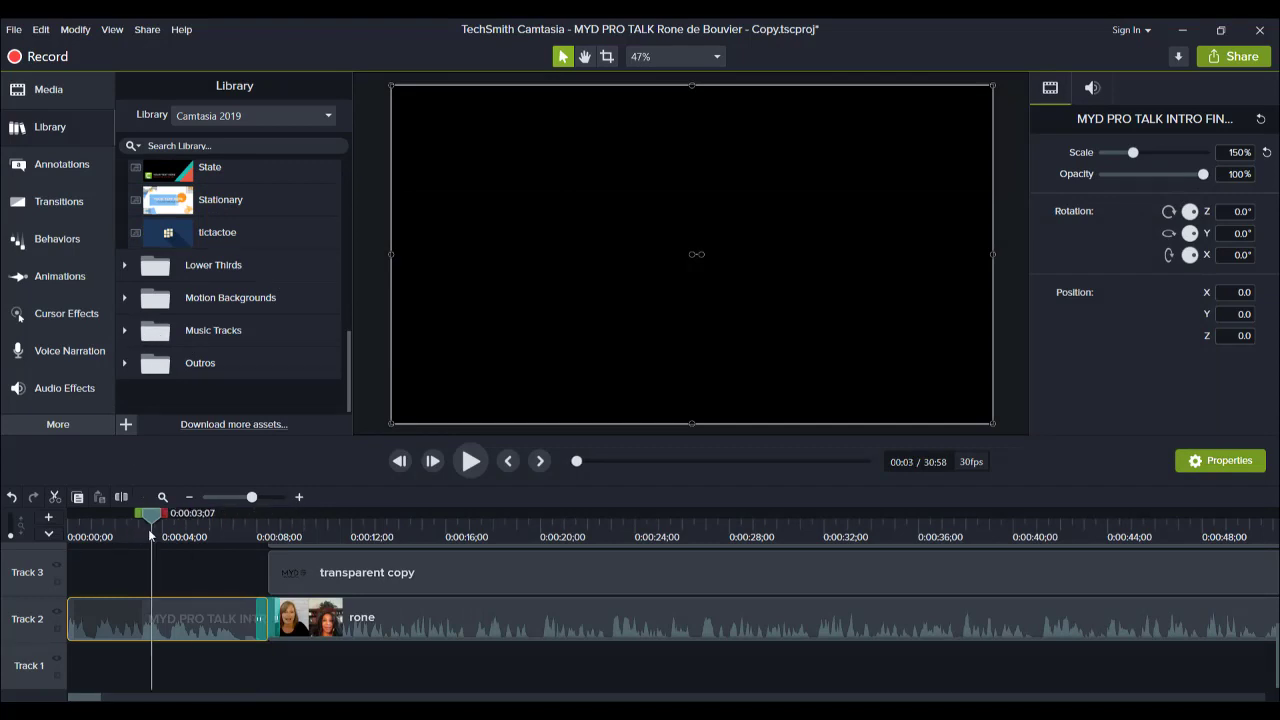
{"action": "left_click", "coordinate": [192, 563]}
{"action": "left_click", "coordinate": [169, 614]}
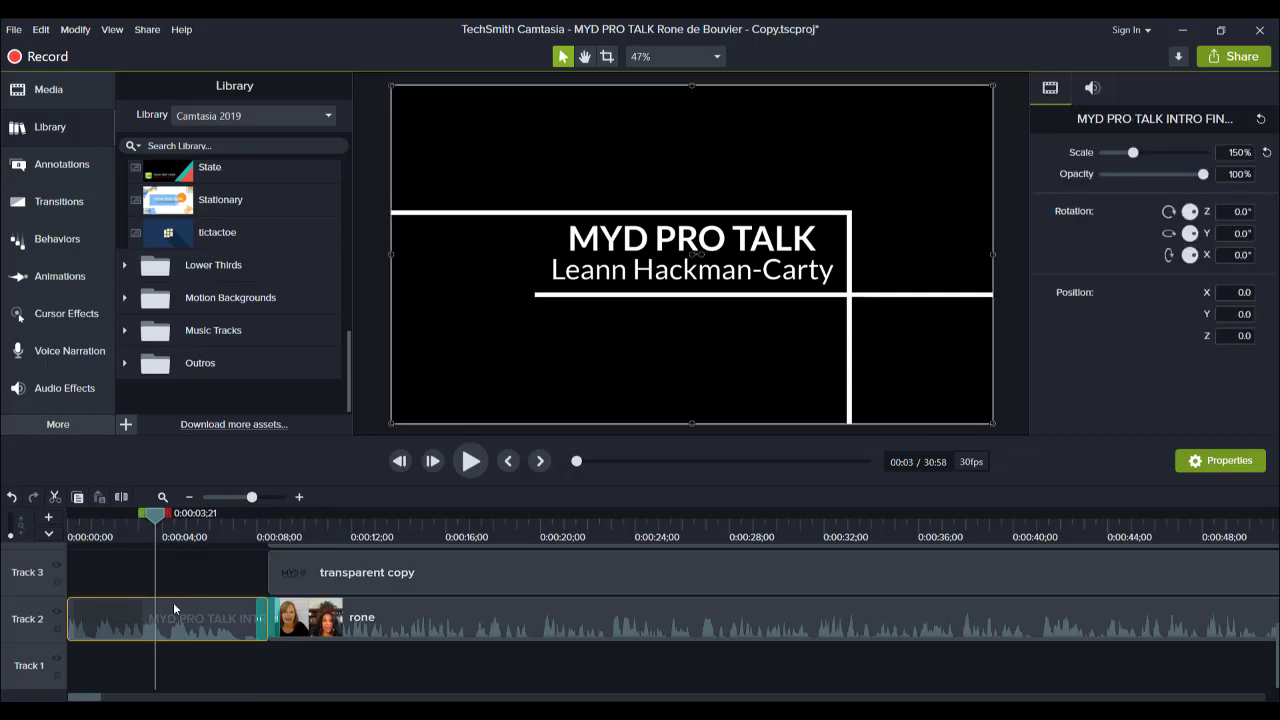
{"action": "left_click", "coordinate": [44, 93]}
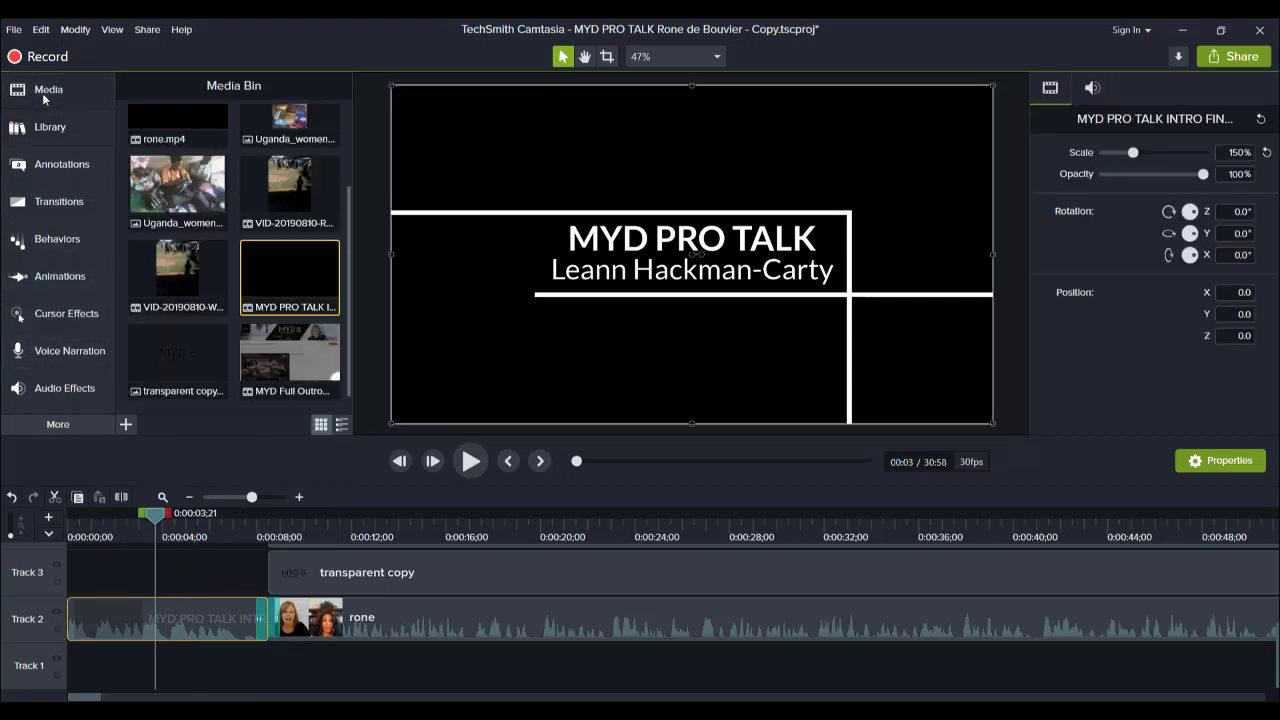
{"action": "key", "text": "ctrl+z"}
Inspect the Fade through black transition between the intro and interview clips at 0:00:08;04, and show the available transitions.
{"action": "left_click", "coordinate": [262, 658]}
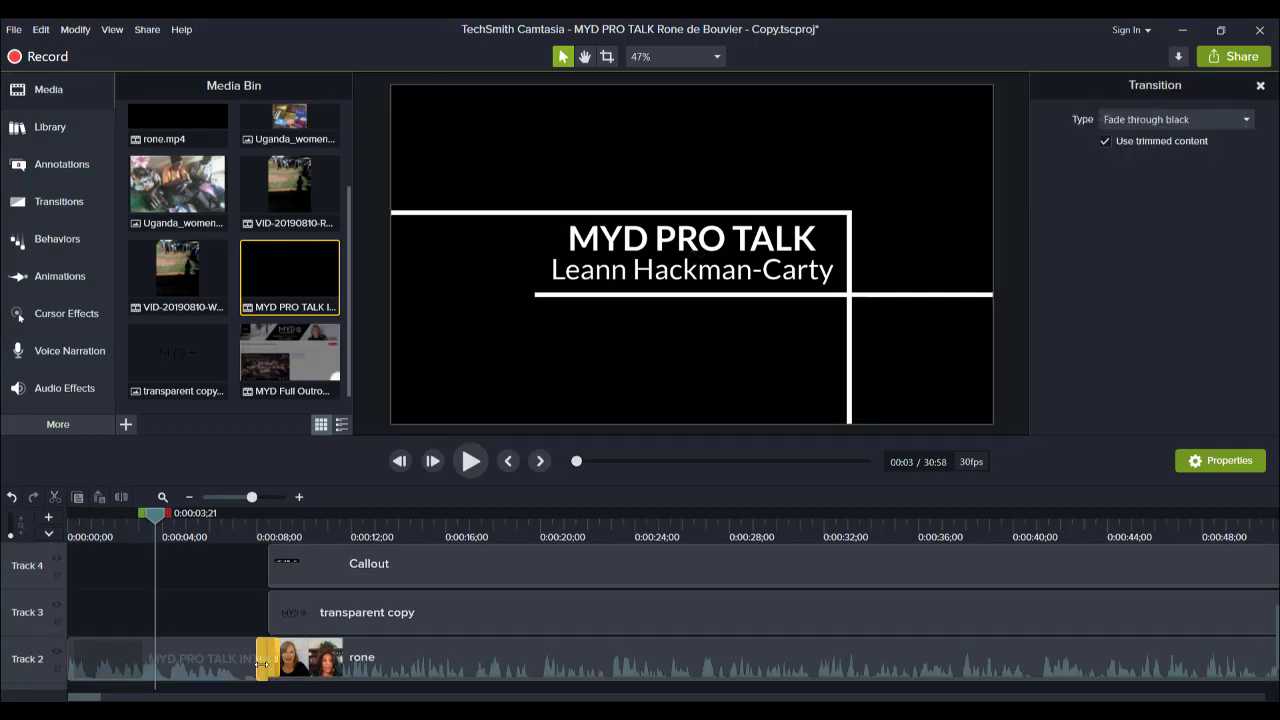
{"action": "left_click", "coordinate": [259, 524]}
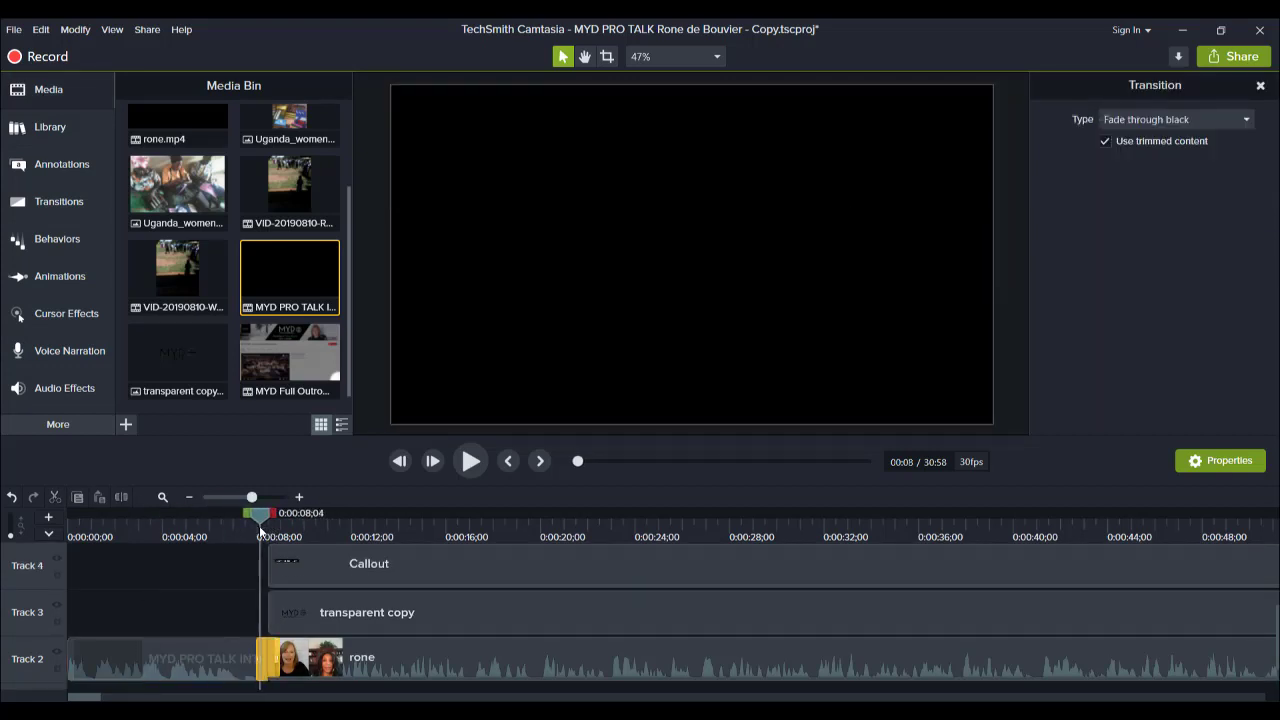
{"action": "left_click", "coordinate": [50, 205]}
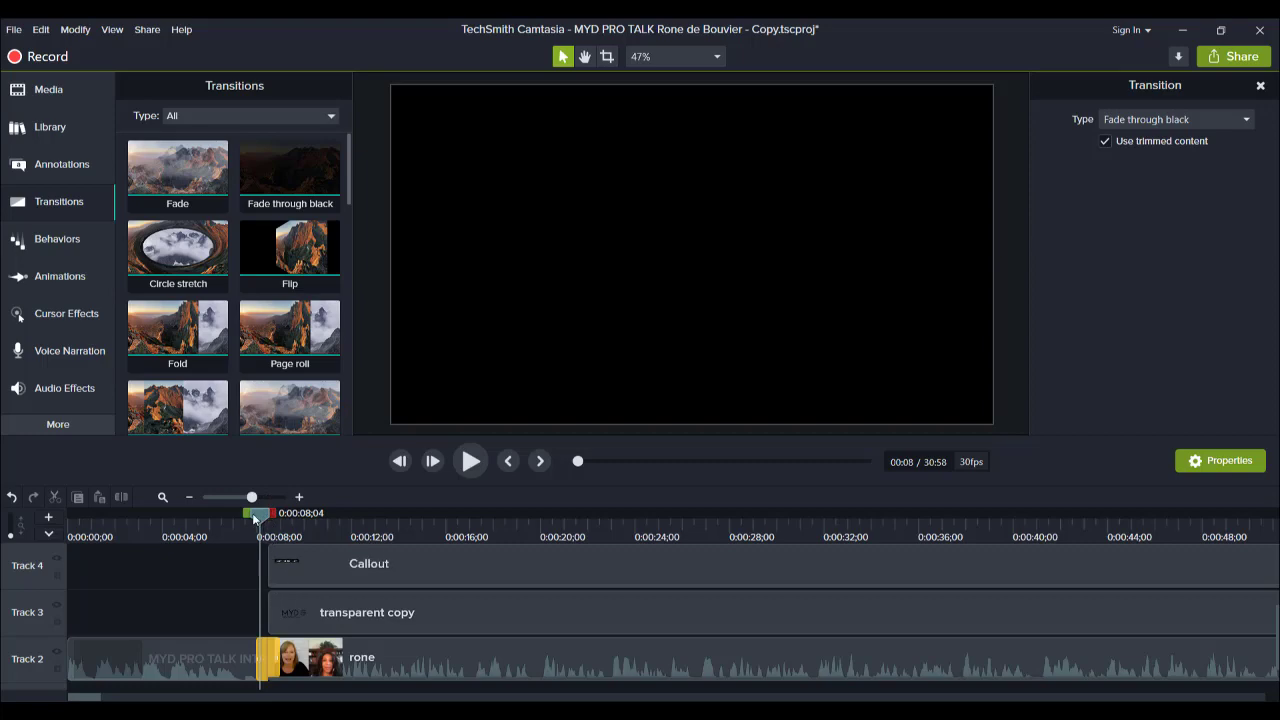
Move the playhead to 0:00:12;23 and select the interview clip on Track 2.
{"action": "left_click_drag", "start_coordinate": [252, 513], "coordinate": [370, 512]}
{"action": "left_click", "coordinate": [409, 667]}
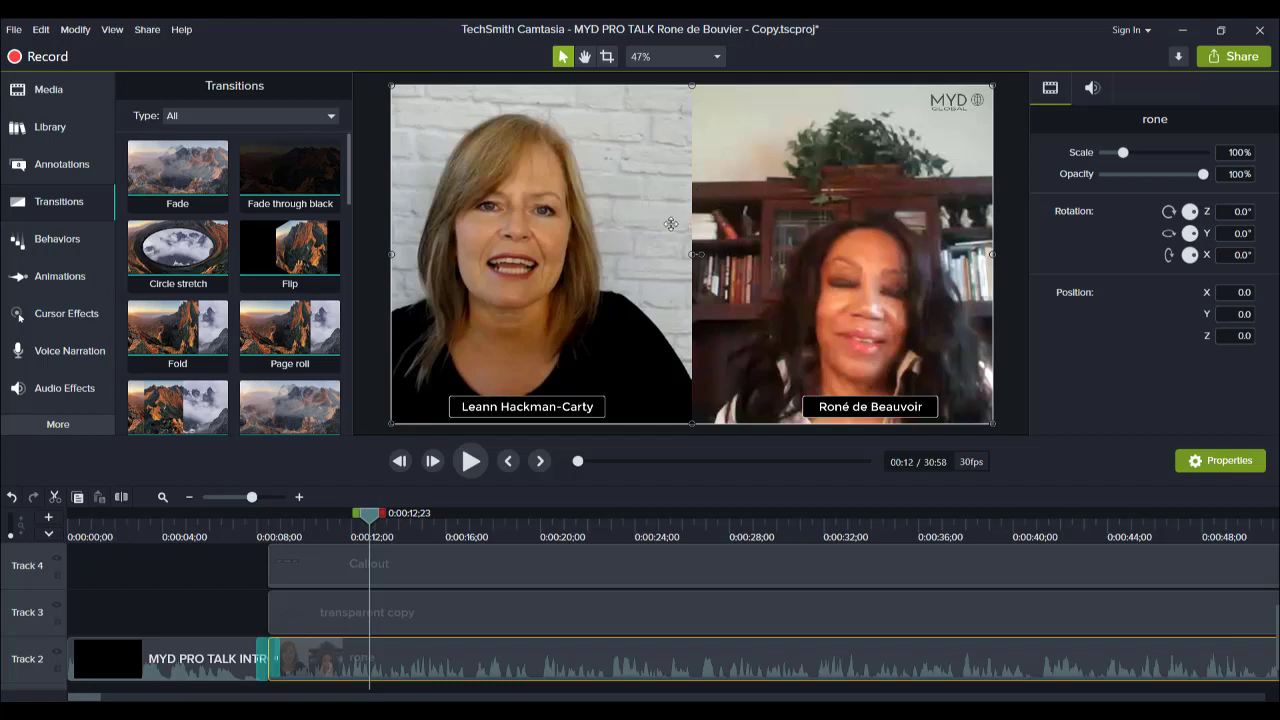
Move the playhead to 0:00:10;04 and review the available audio effects and the interview clip's audio properties.
{"action": "mouse_move", "coordinate": [603, 235]}
{"action": "left_mouse_down"}
{"action": "mouse_move", "coordinate": [581, 219]}
{"action": "mouse_move", "coordinate": [603, 234]}
{"action": "left_mouse_up"}
{"action": "left_click_drag", "start_coordinate": [370, 521], "coordinate": [307, 521]}
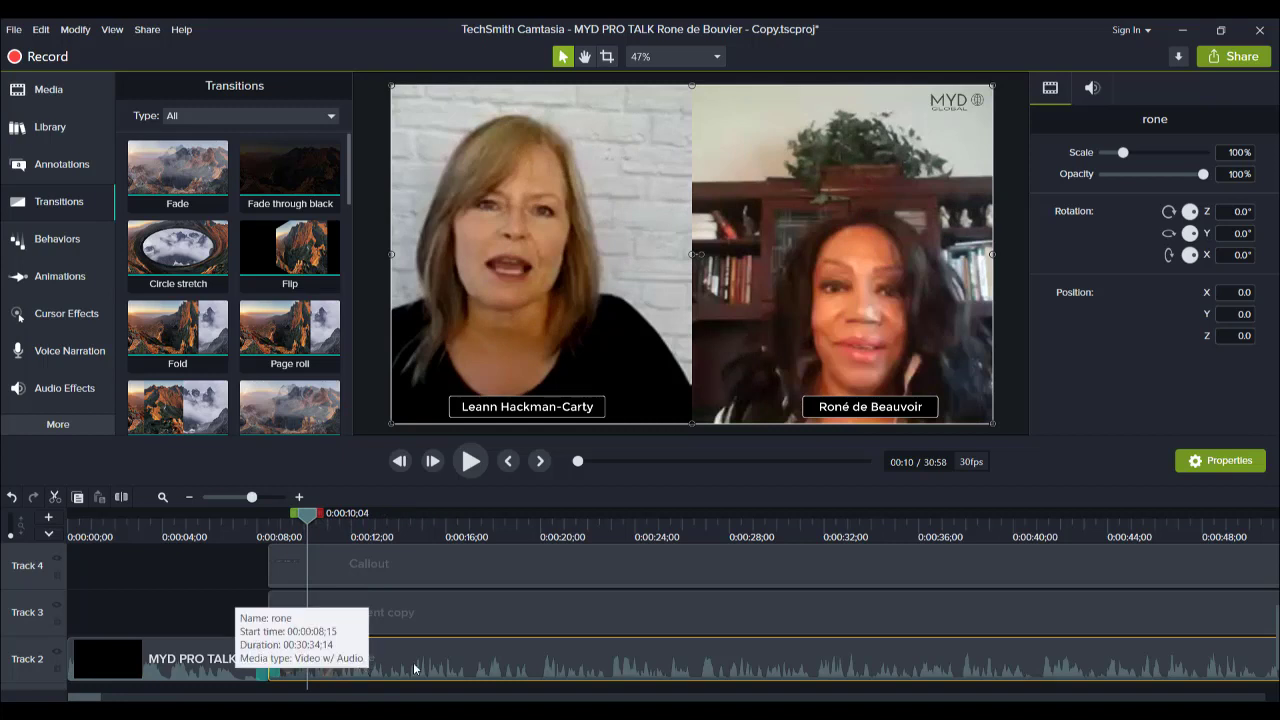
{"action": "left_click", "coordinate": [65, 388]}
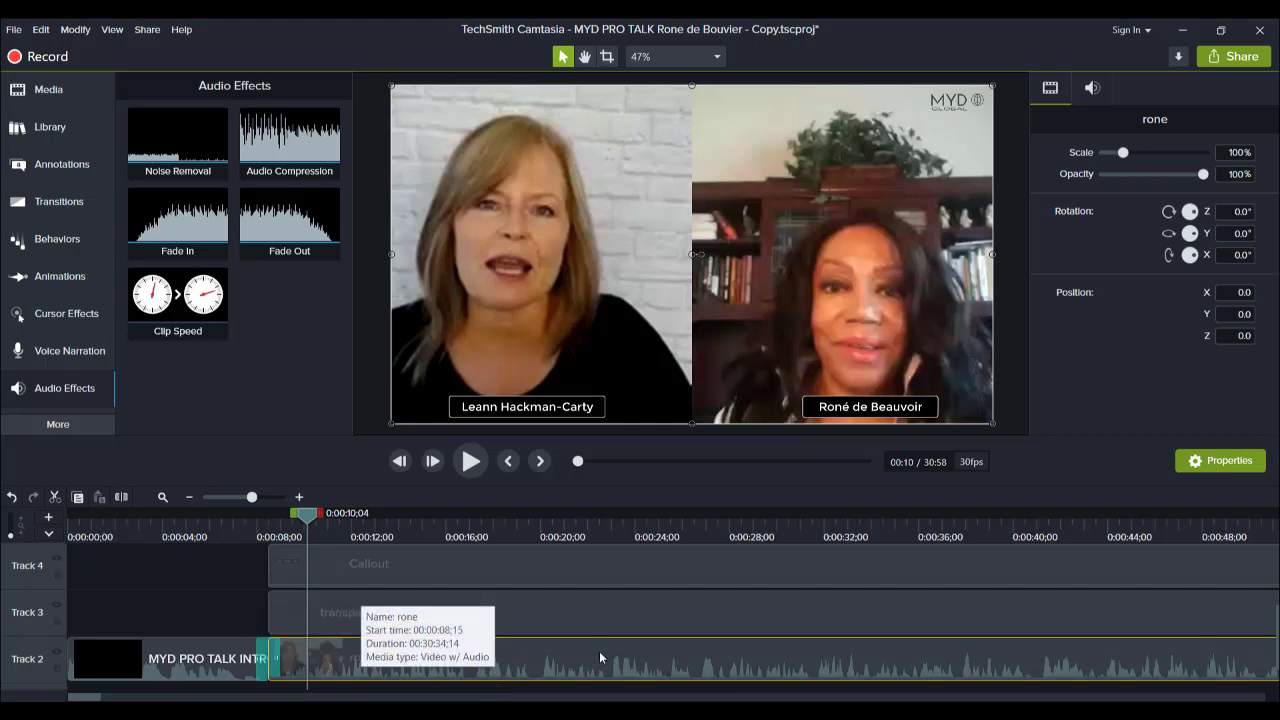
{"action": "left_click", "coordinate": [1094, 88]}
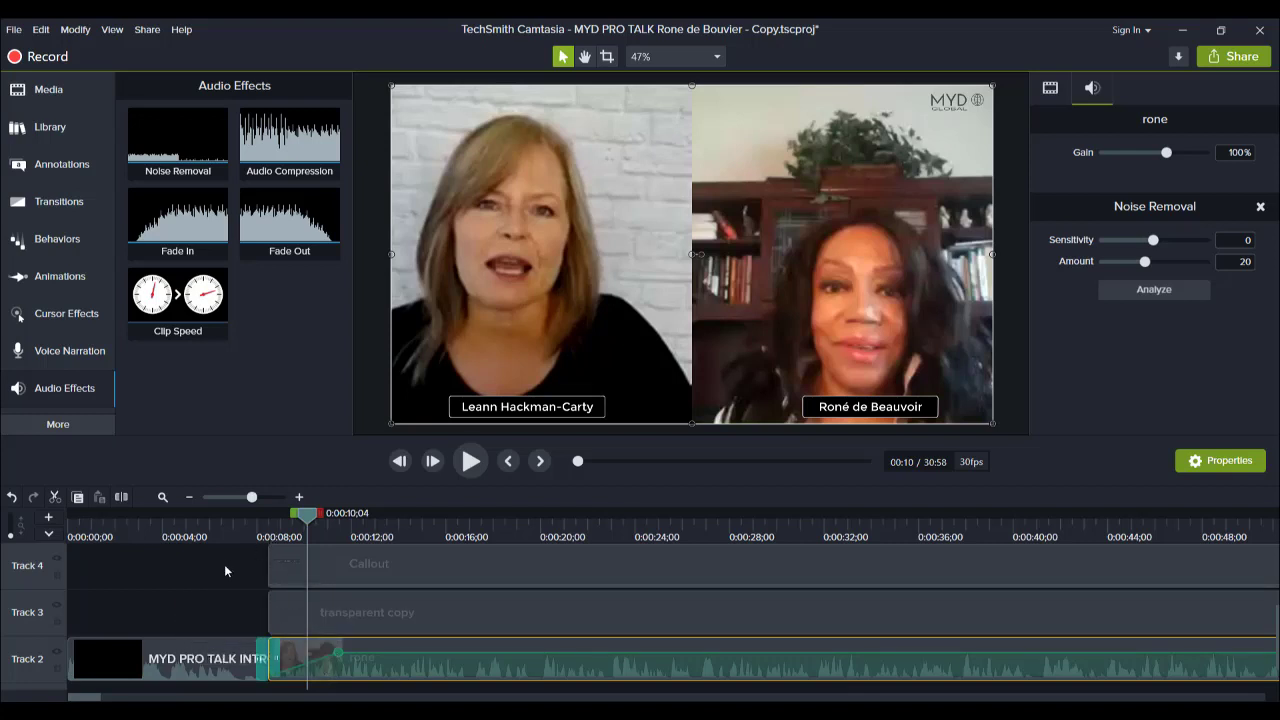
Inspect the logo image on Track 3 and the two name callouts on Tracks 4 and 5, moving the playhead to 0:00:09;11.
{"action": "left_click", "coordinate": [431, 622]}
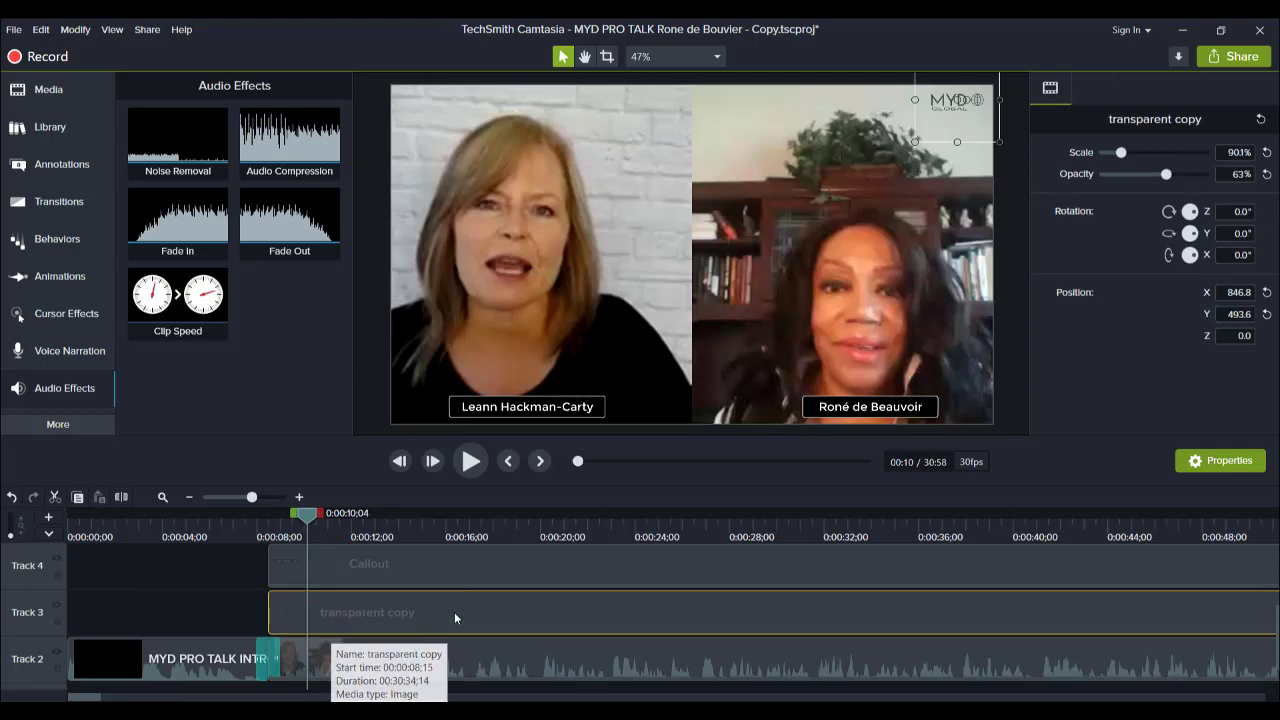
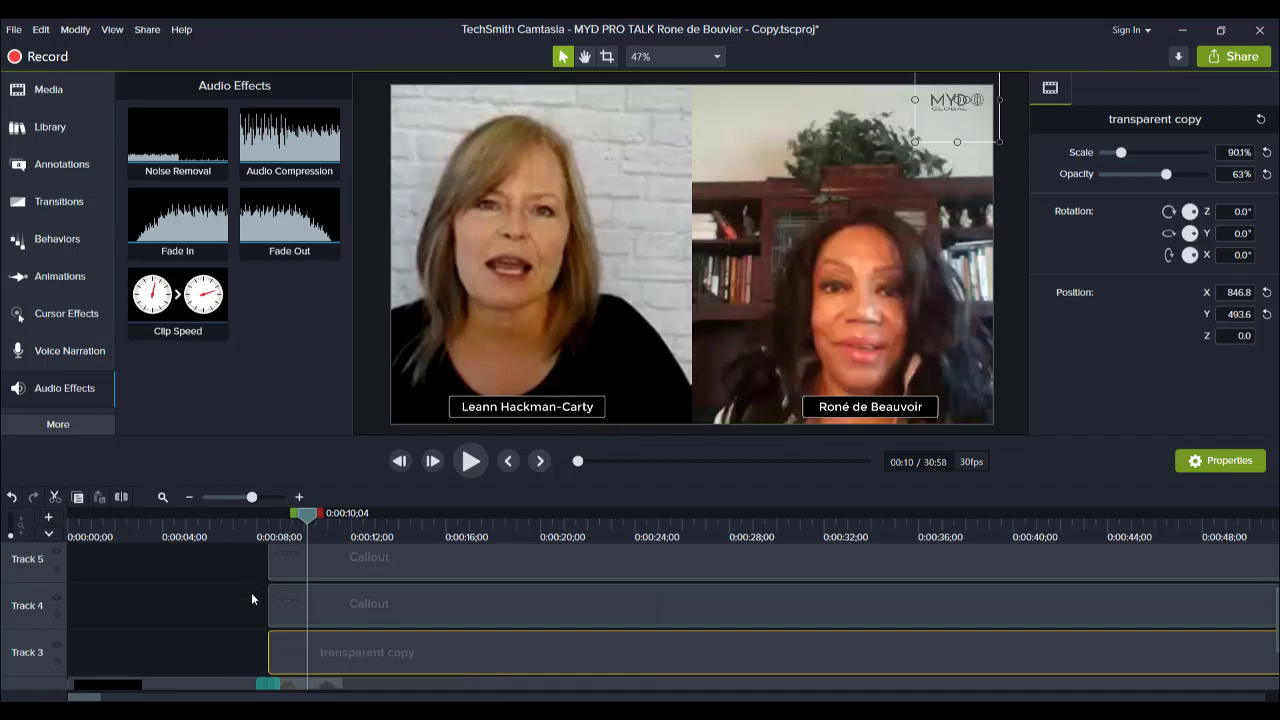
{"action": "left_click_drag", "start_coordinate": [237, 562], "coordinate": [378, 587]}
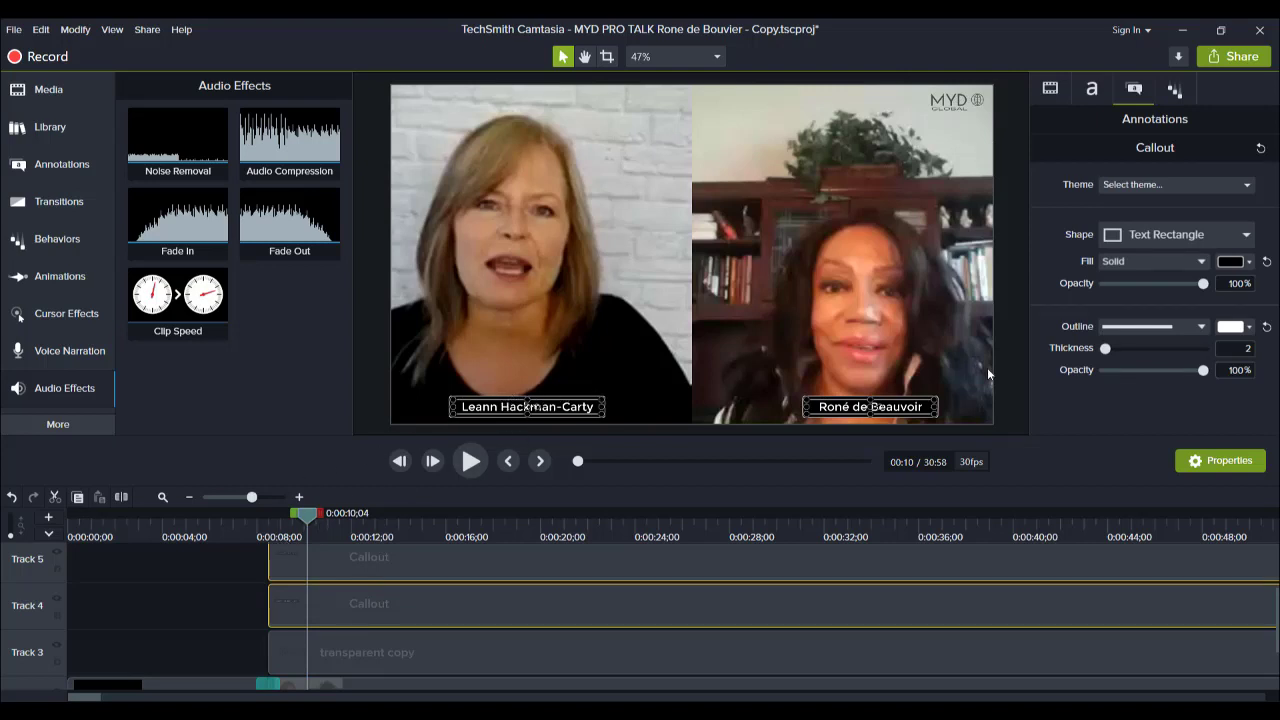
{"action": "left_click", "coordinate": [265, 530]}
{"action": "left_click_drag", "start_coordinate": [265, 530], "coordinate": [270, 530]}
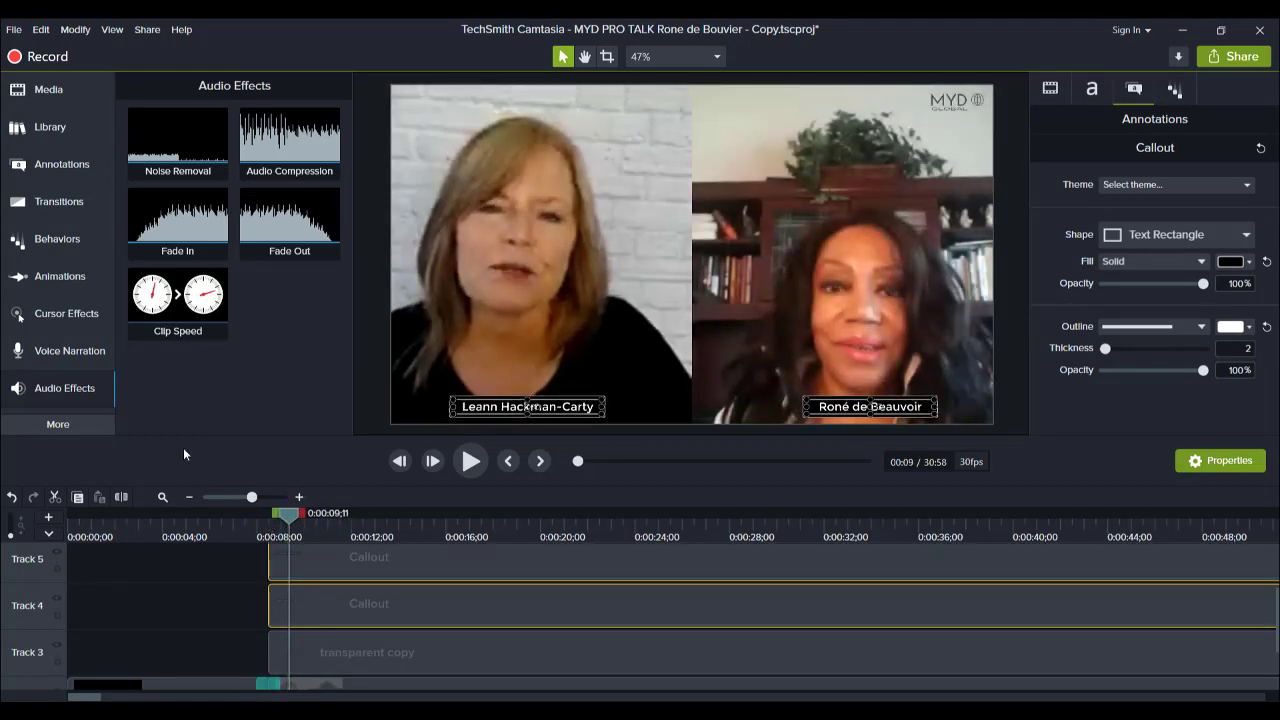
Show the available behaviors and review the In, During and Out settings of the name callouts' Pop Up behavior.
{"action": "left_click", "coordinate": [37, 240]}
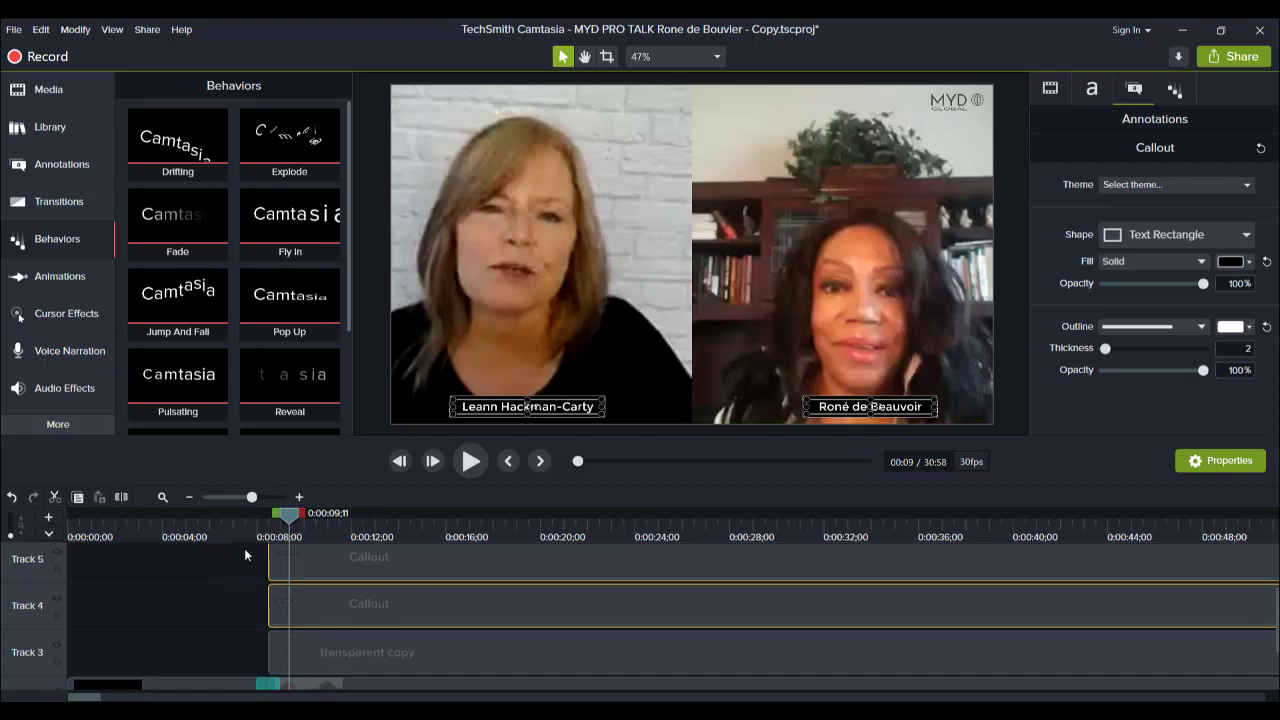
{"action": "left_click_drag", "start_coordinate": [244, 548], "coordinate": [400, 600]}
{"action": "left_click", "coordinate": [1173, 92]}
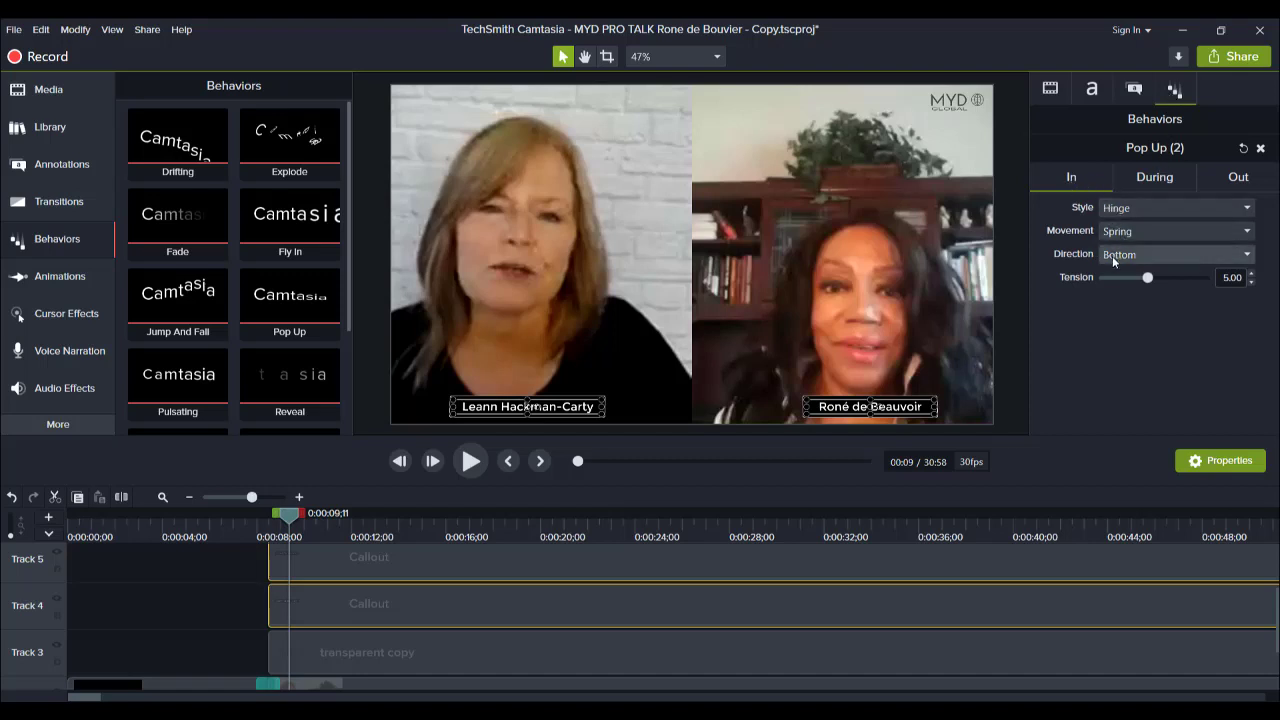
{"action": "left_click", "coordinate": [1149, 180]}
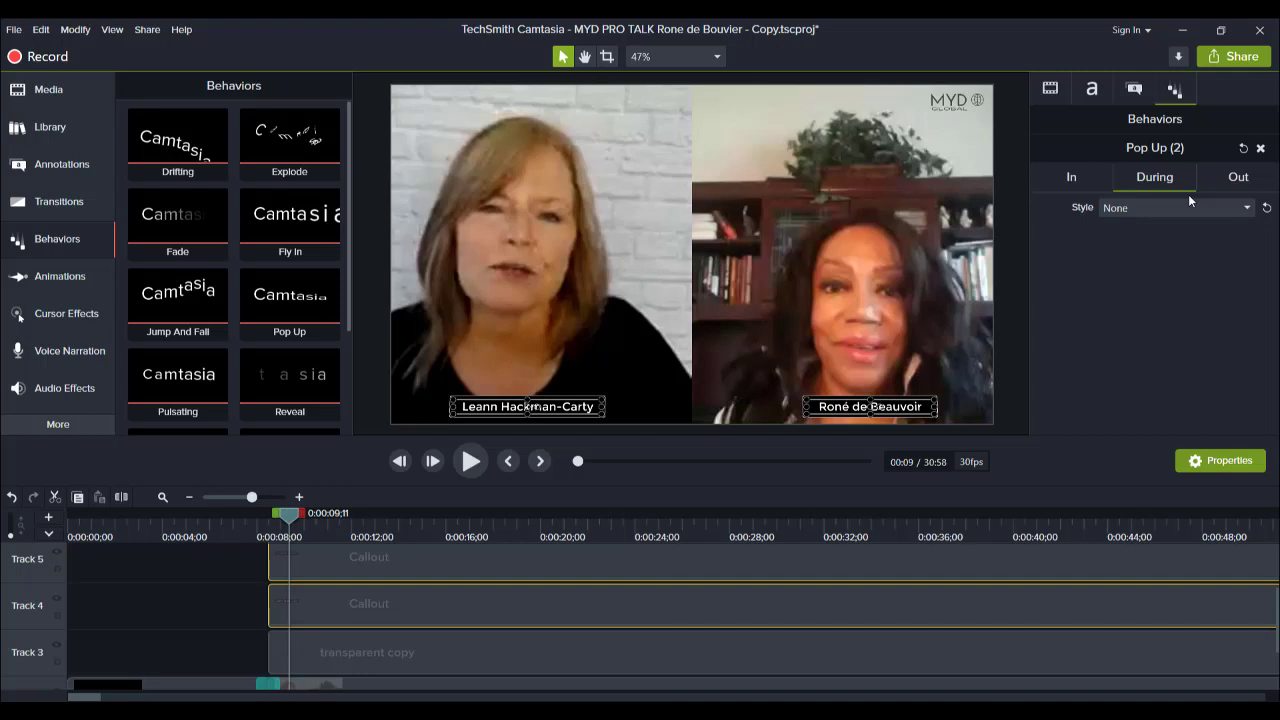
{"action": "left_click", "coordinate": [1229, 179]}
{"action": "left_click", "coordinate": [1152, 182]}
{"action": "left_click", "coordinate": [1215, 179]}
Move the playhead to 0:00:14;10 and deselect the two name callouts.
{"action": "mouse_move", "coordinate": [289, 515]}
{"action": "left_mouse_down"}
{"action": "mouse_move", "coordinate": [258, 513]}
{"action": "mouse_move", "coordinate": [293, 513]}
{"action": "left_mouse_up"}
{"action": "left_click", "coordinate": [404, 518]}
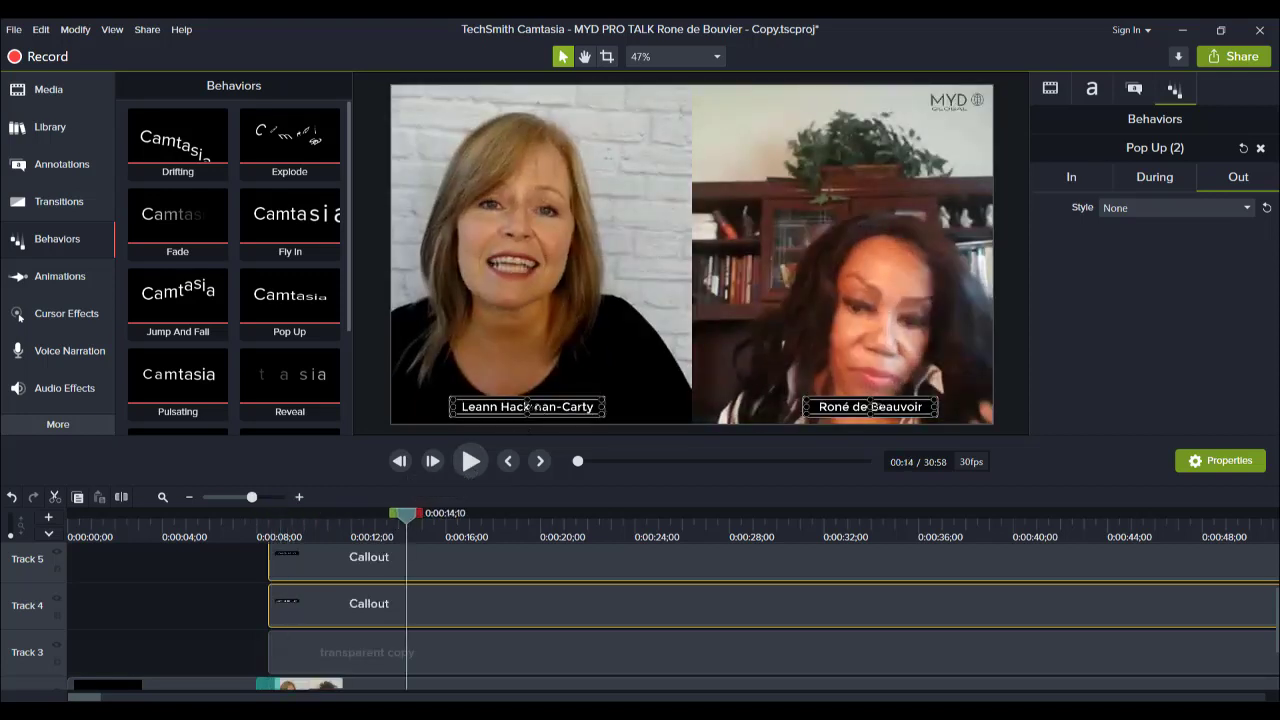
{"action": "left_click", "coordinate": [368, 396]}
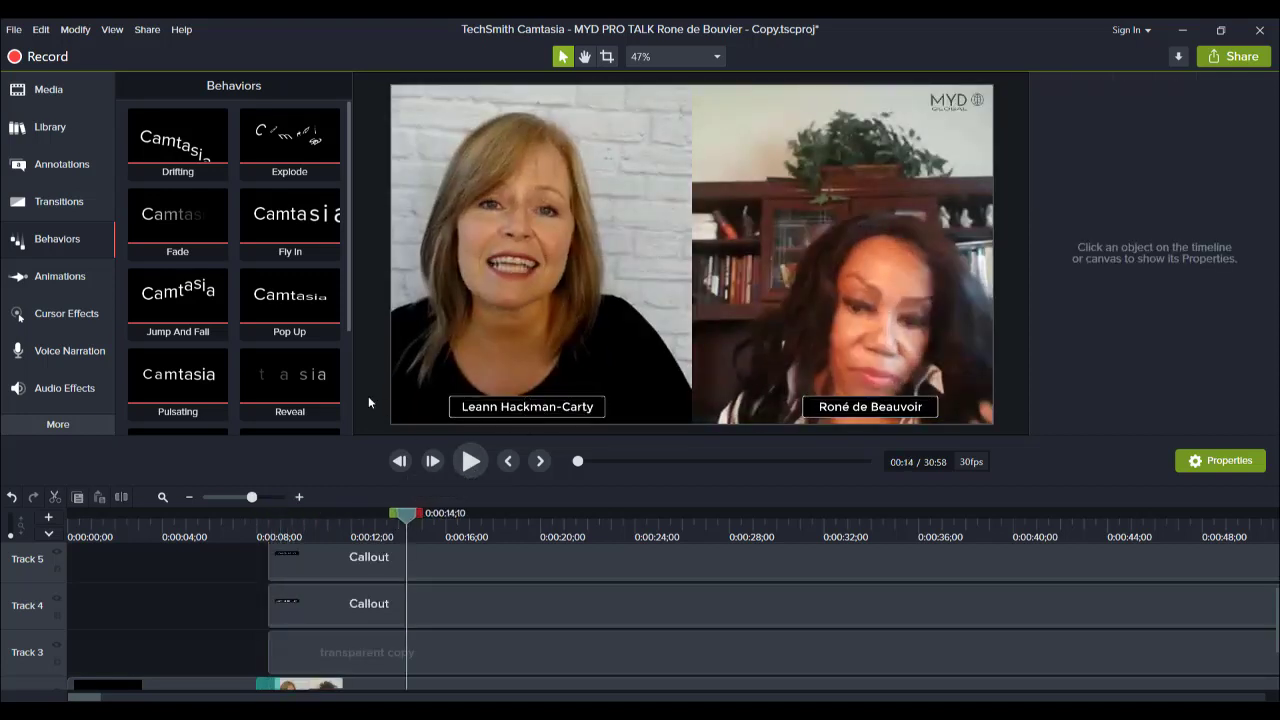
Add a Basic white text rectangle callout to Track 5 over the intro and place it above the title at 0:00:02;07.
{"action": "left_click", "coordinate": [20, 165]}
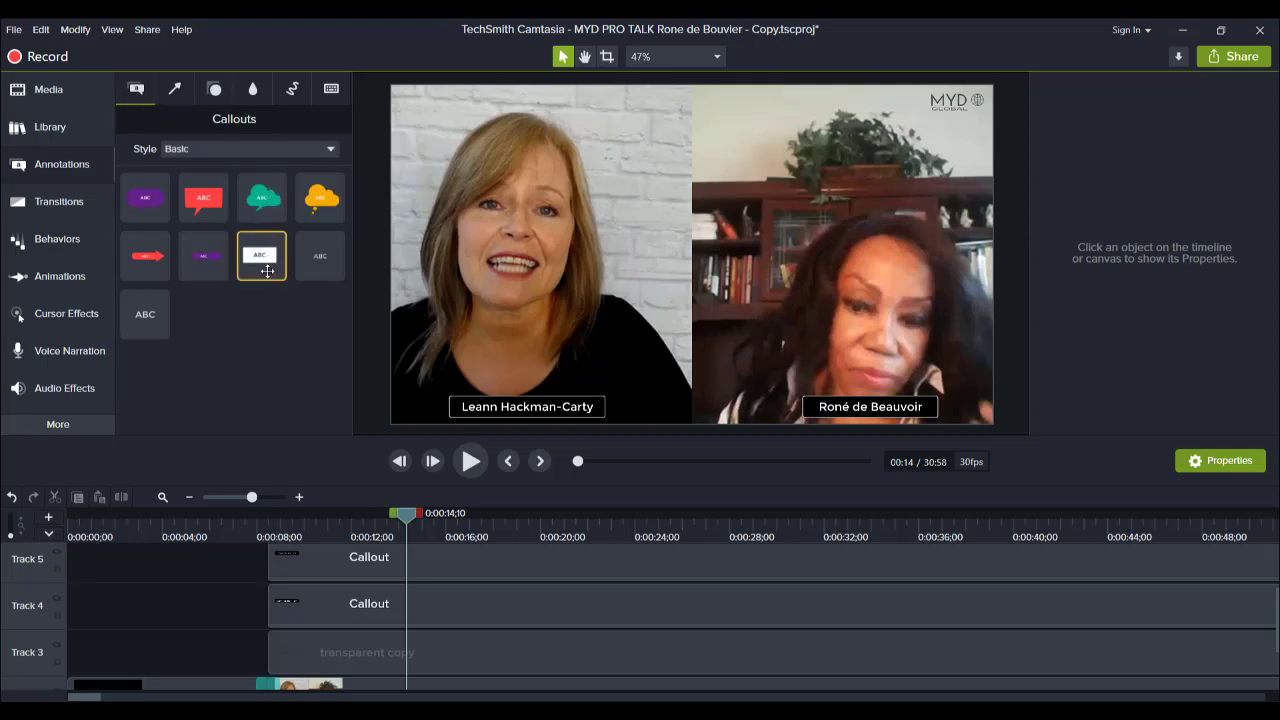
{"action": "left_click_drag", "start_coordinate": [261, 254], "coordinate": [132, 548]}
{"action": "left_click", "coordinate": [132, 548]}
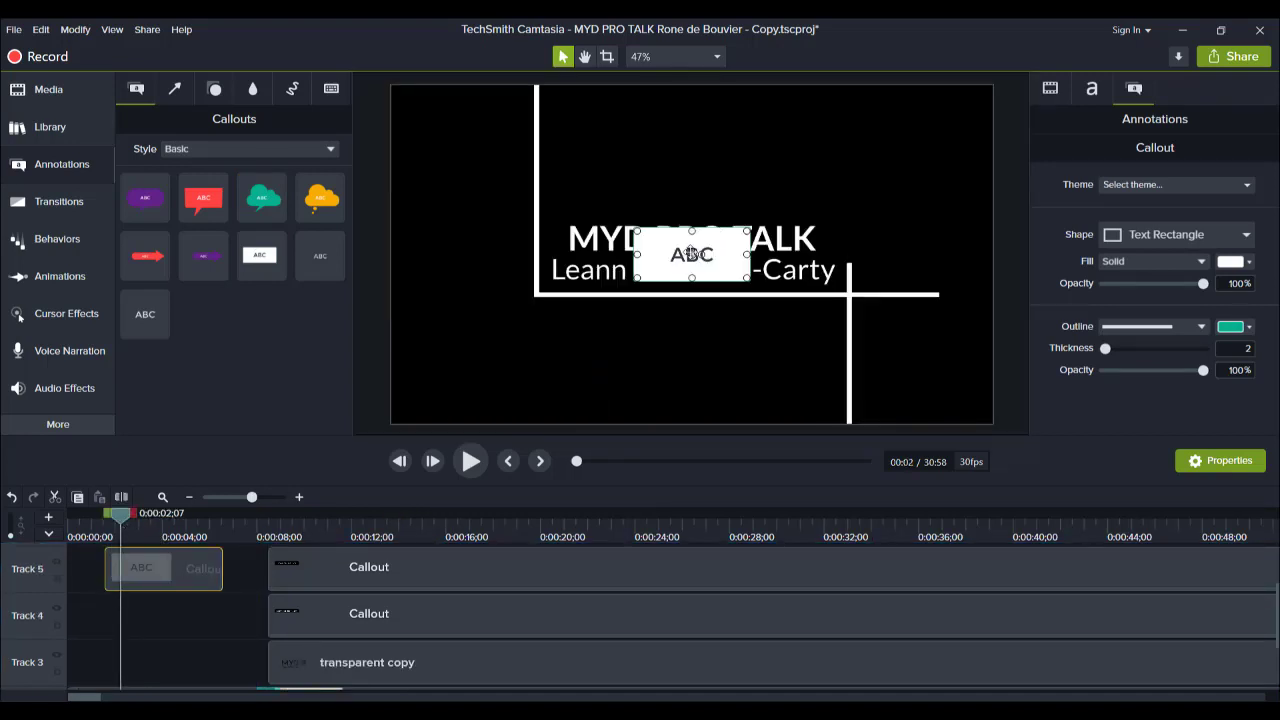
{"action": "left_click_drag", "start_coordinate": [690, 252], "coordinate": [692, 145]}
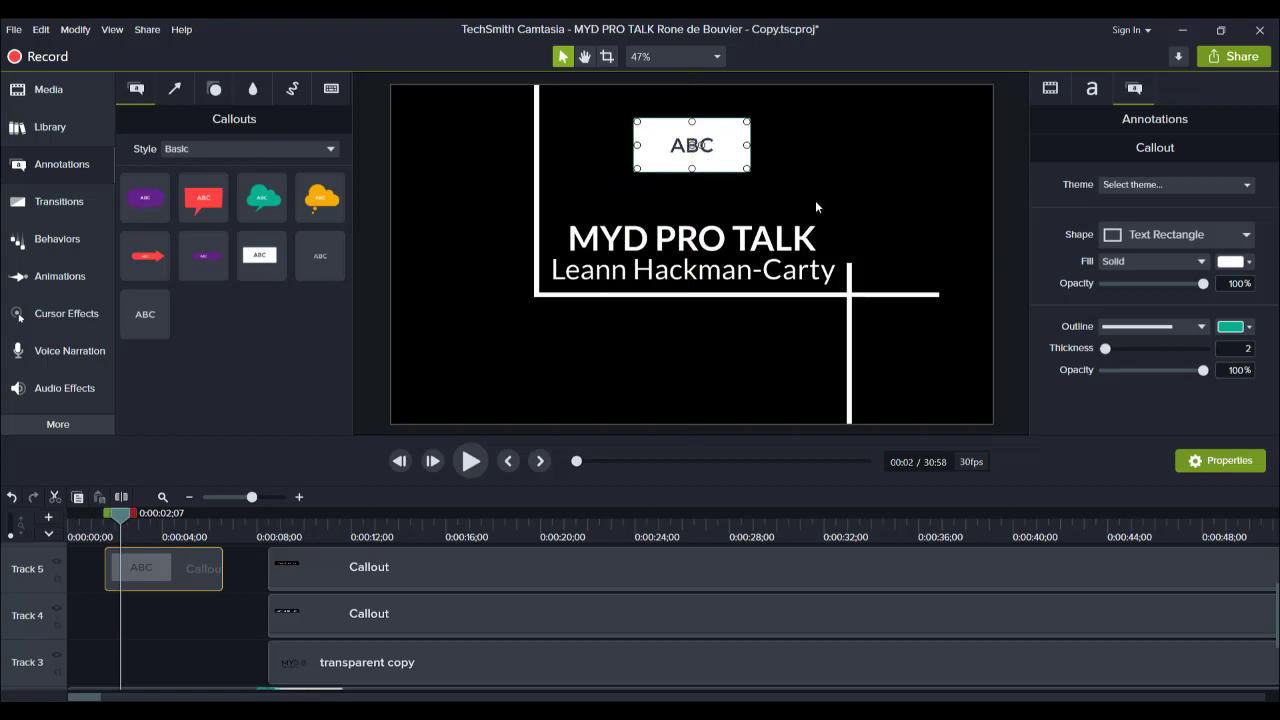
Replace the new callout's text with a first name and set its font color to white (#FFFFFF).
{"action": "double_click", "coordinate": [697, 145]}
{"action": "type", "text": "Jewel"}
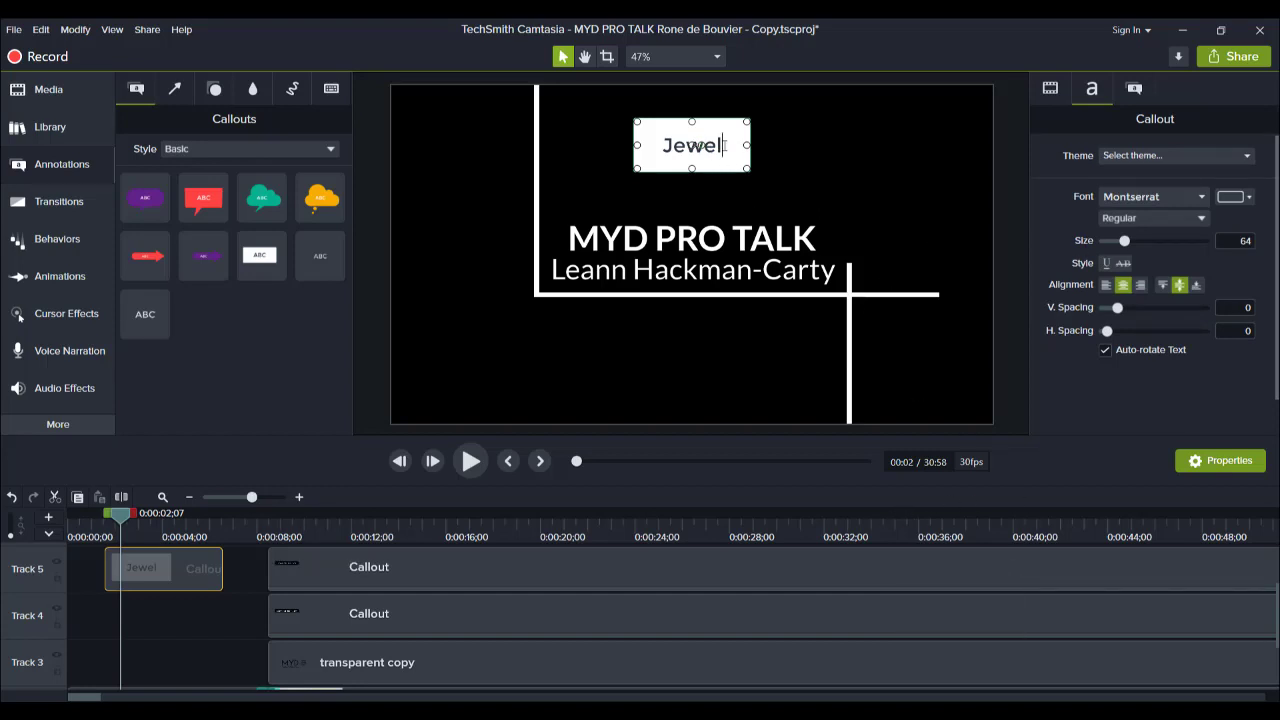
{"action": "left_click_drag", "start_coordinate": [725, 145], "coordinate": [661, 141]}
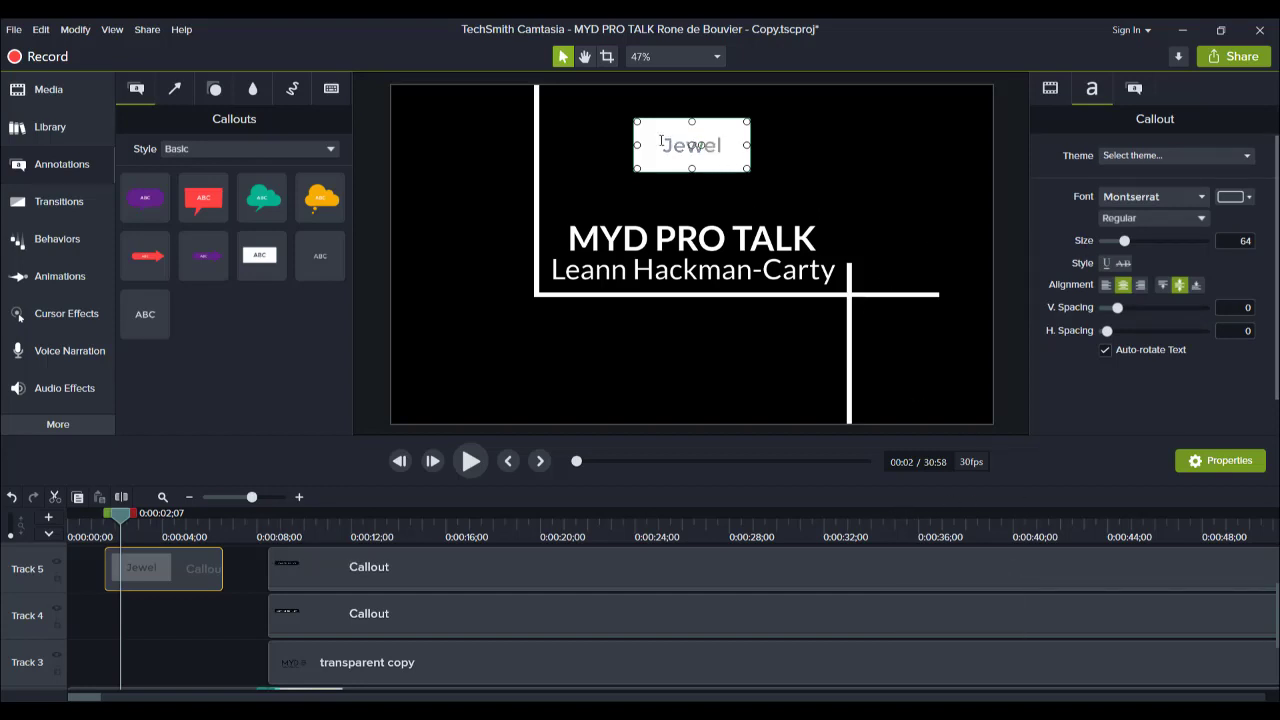
{"action": "left_click", "coordinate": [1235, 196]}
{"action": "left_click_drag", "start_coordinate": [1110, 275], "coordinate": [1057, 265]}
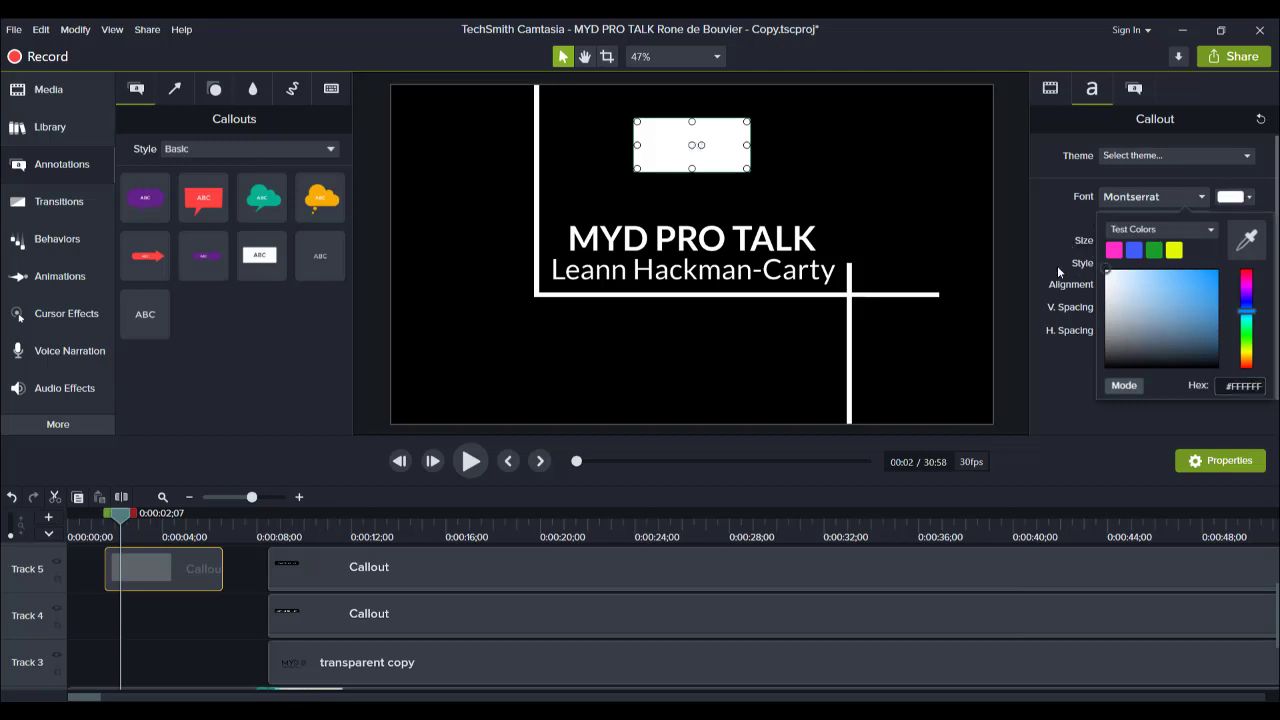
Set the new callout's fill to black and its outline to white (#FFFFFF).
{"action": "left_click", "coordinate": [1133, 91]}
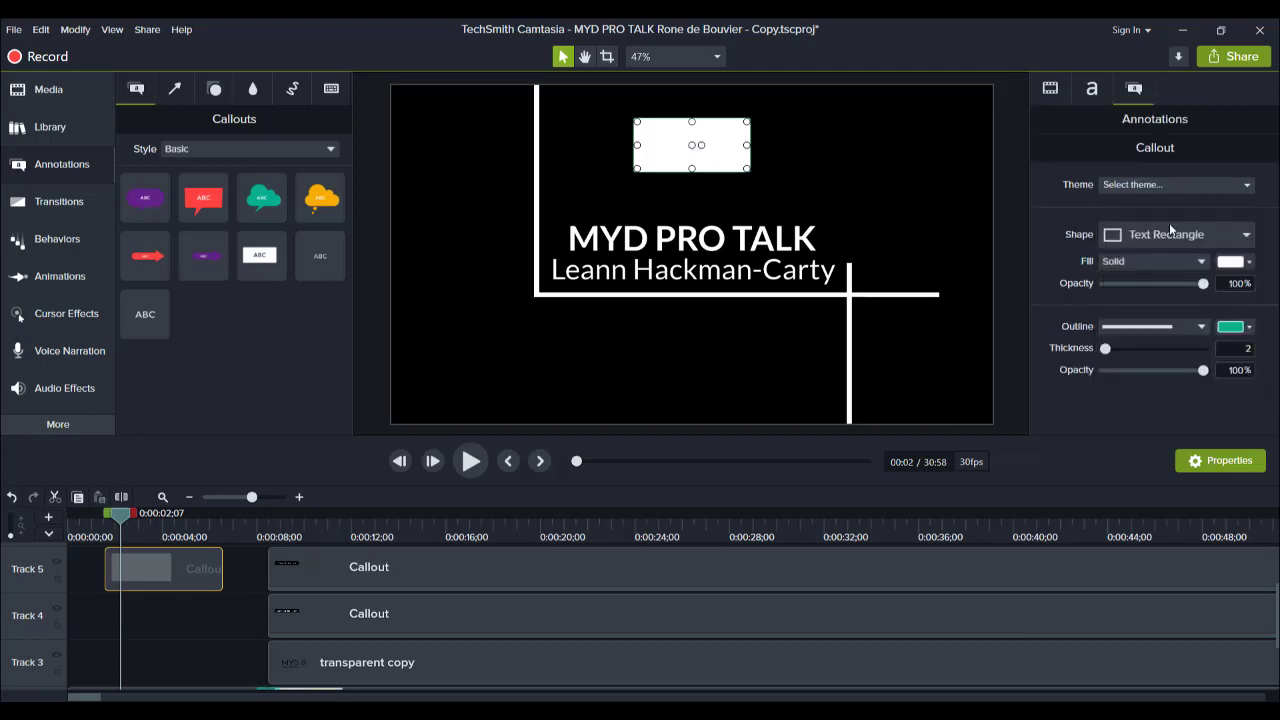
{"action": "left_click", "coordinate": [1249, 262]}
{"action": "left_click_drag", "start_coordinate": [1153, 367], "coordinate": [1029, 471]}
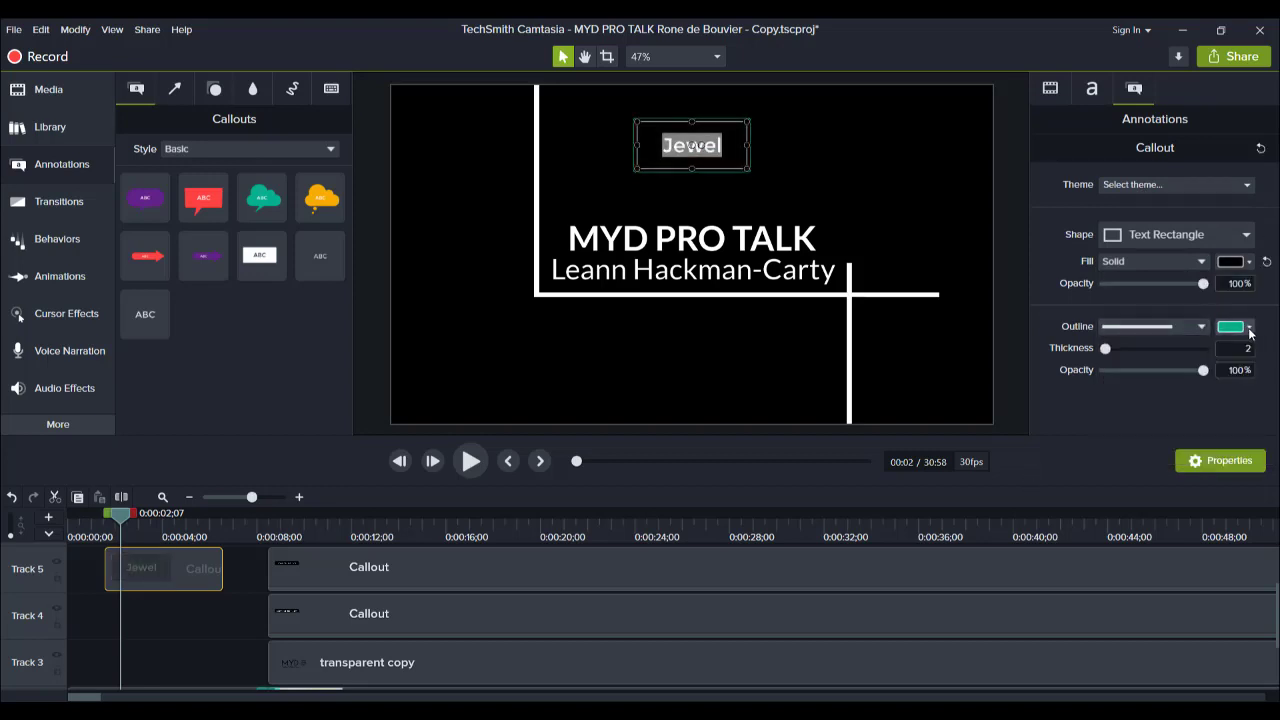
{"action": "left_click", "coordinate": [1249, 327]}
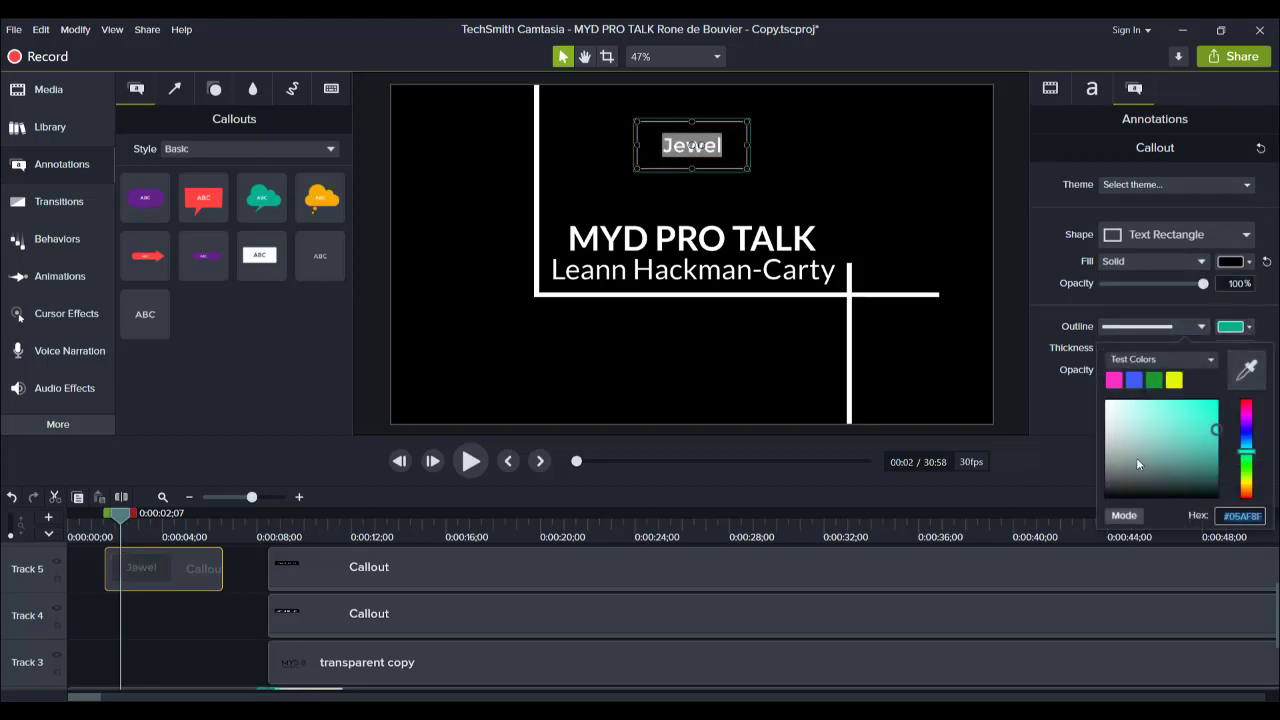
{"action": "left_click_drag", "start_coordinate": [1136, 457], "coordinate": [1087, 389]}
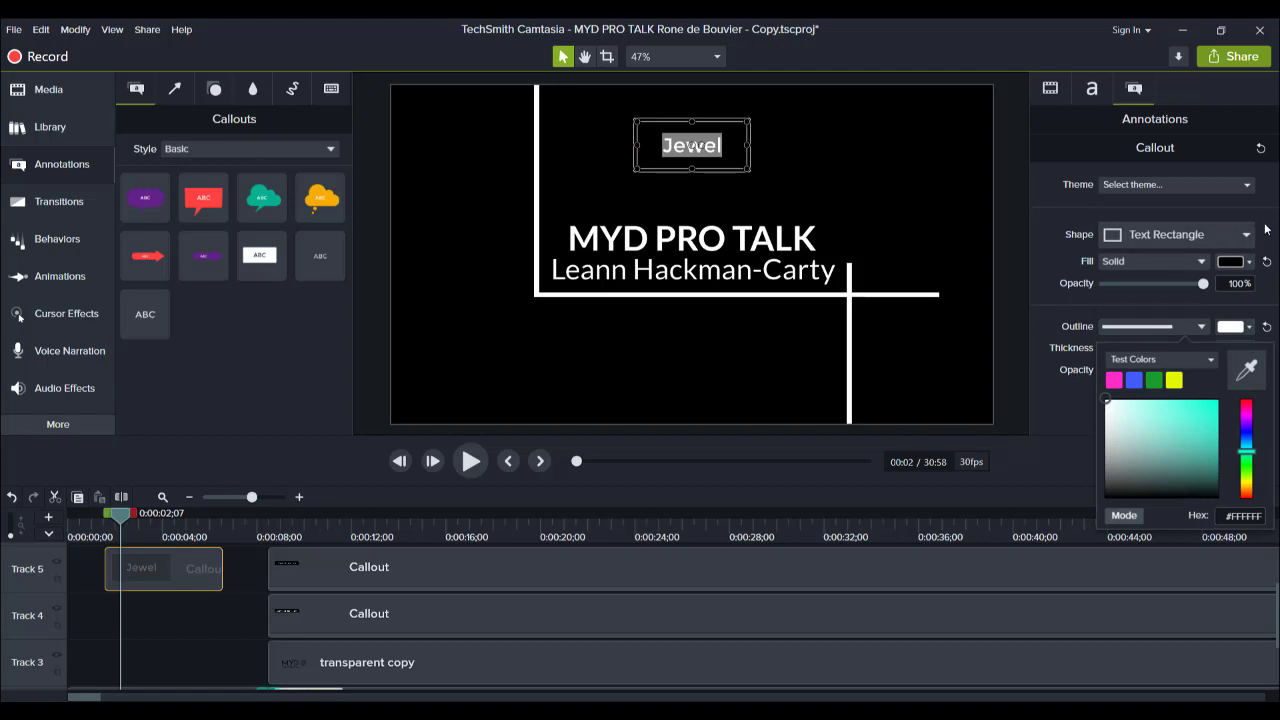
{"action": "key", "text": "Escape"}
{"action": "left_click", "coordinate": [800, 158]}
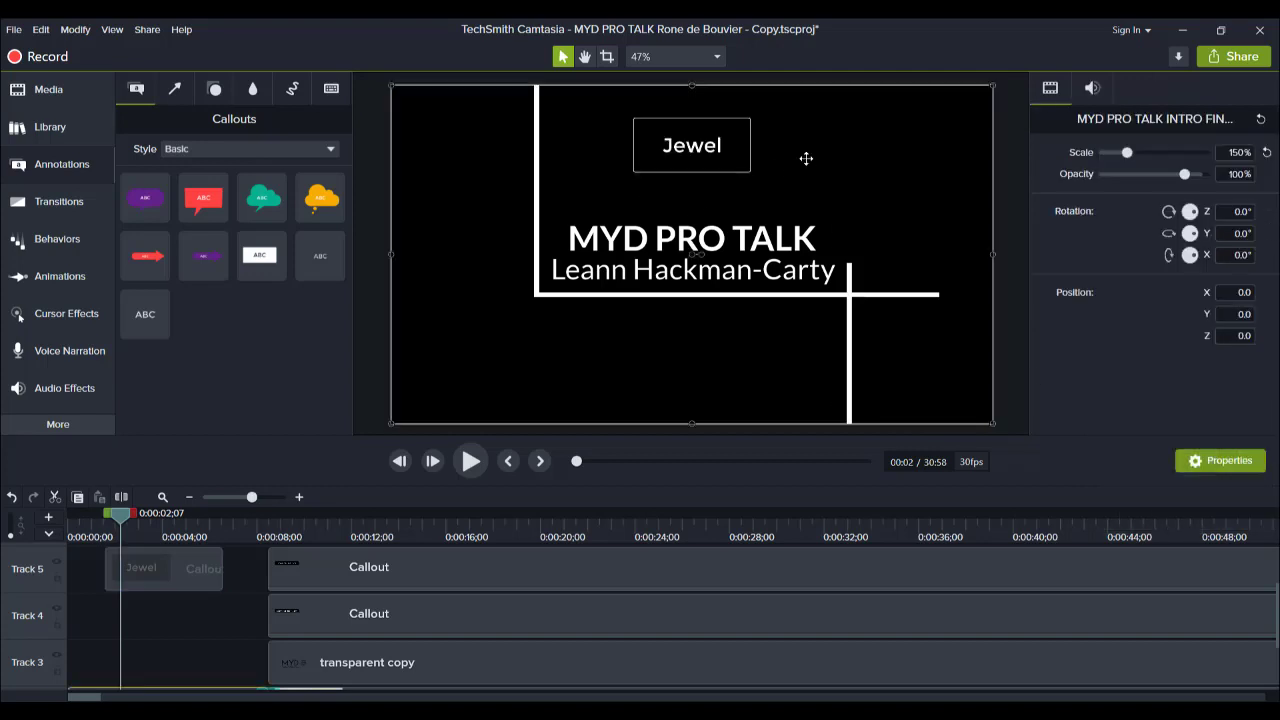
Shrink the new callout above the intro title to a small name label.
{"action": "left_click", "coordinate": [698, 163]}
{"action": "left_click_drag", "start_coordinate": [746, 169], "coordinate": [714, 140]}
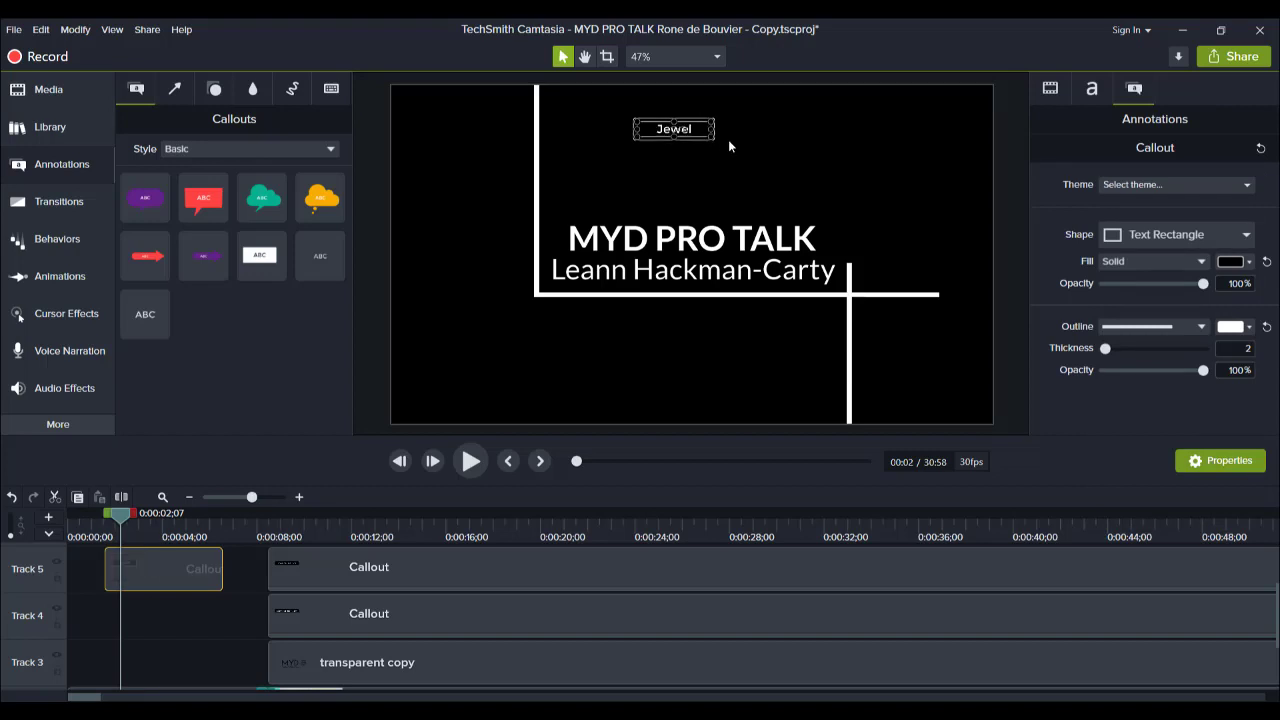
{"action": "left_click", "coordinate": [734, 142]}
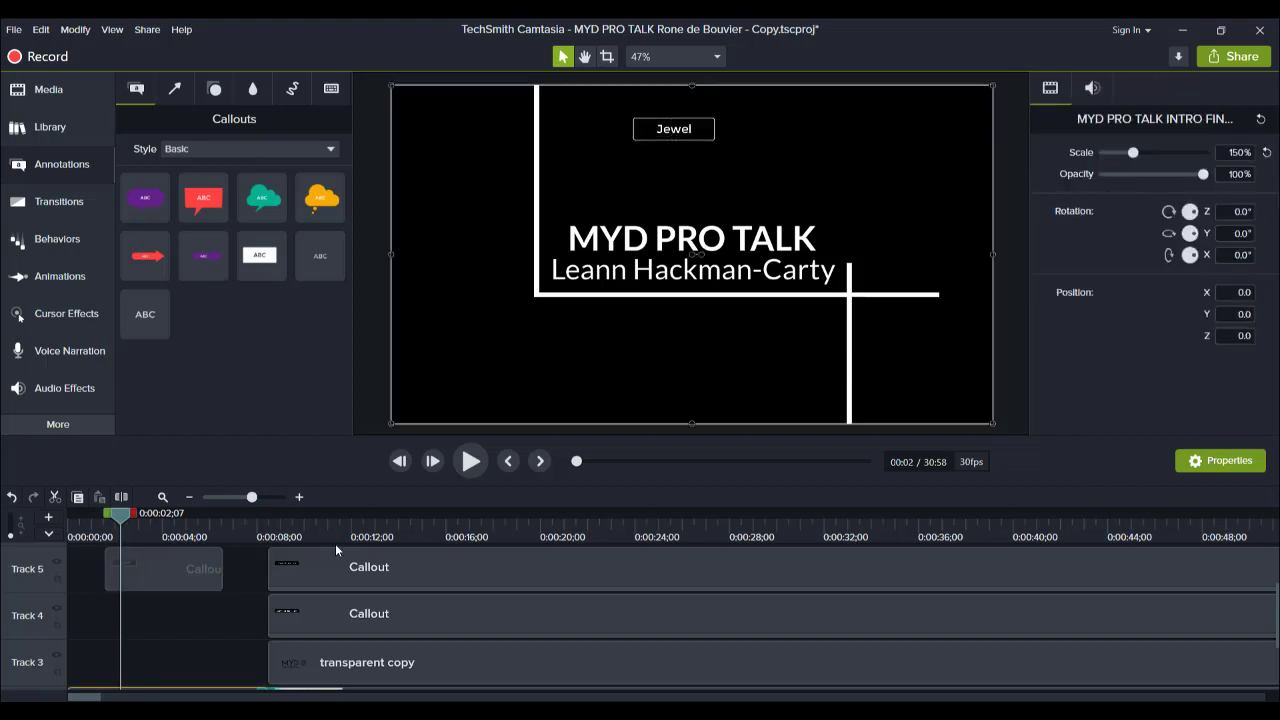
Delete the new callout over the intro from Track 5.
{"action": "left_click", "coordinate": [185, 607]}
{"action": "left_click", "coordinate": [168, 569]}
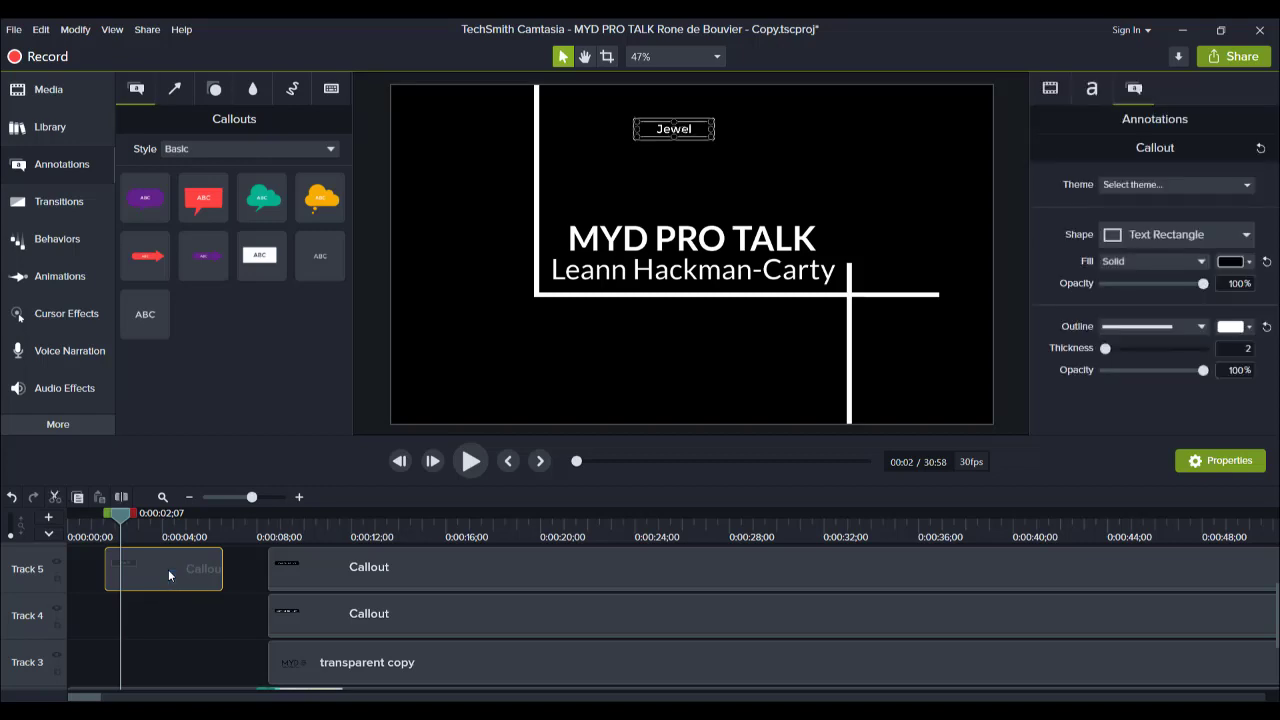
{"action": "key", "text": "Delete"}
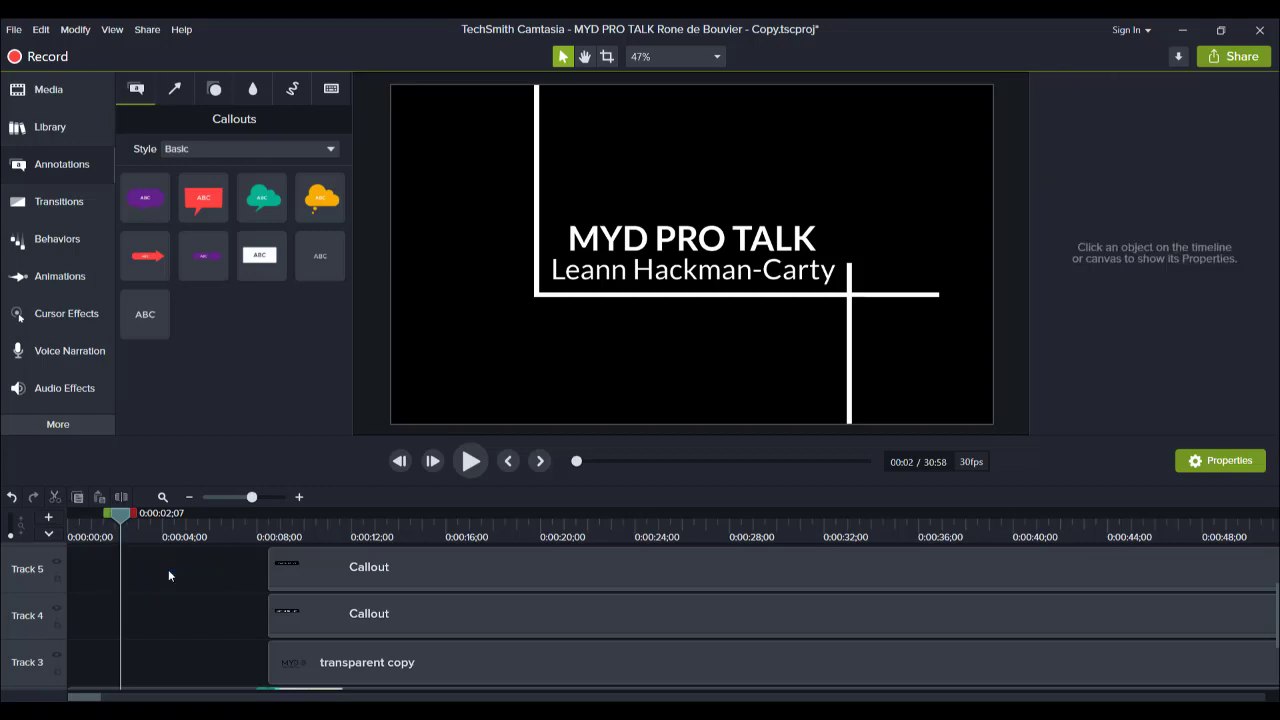
Scrub through the interview to 0:00:48;00 and show the full length of the callout and logo clips on the timeline.
{"action": "left_click_drag", "start_coordinate": [262, 540], "coordinate": [859, 578]}
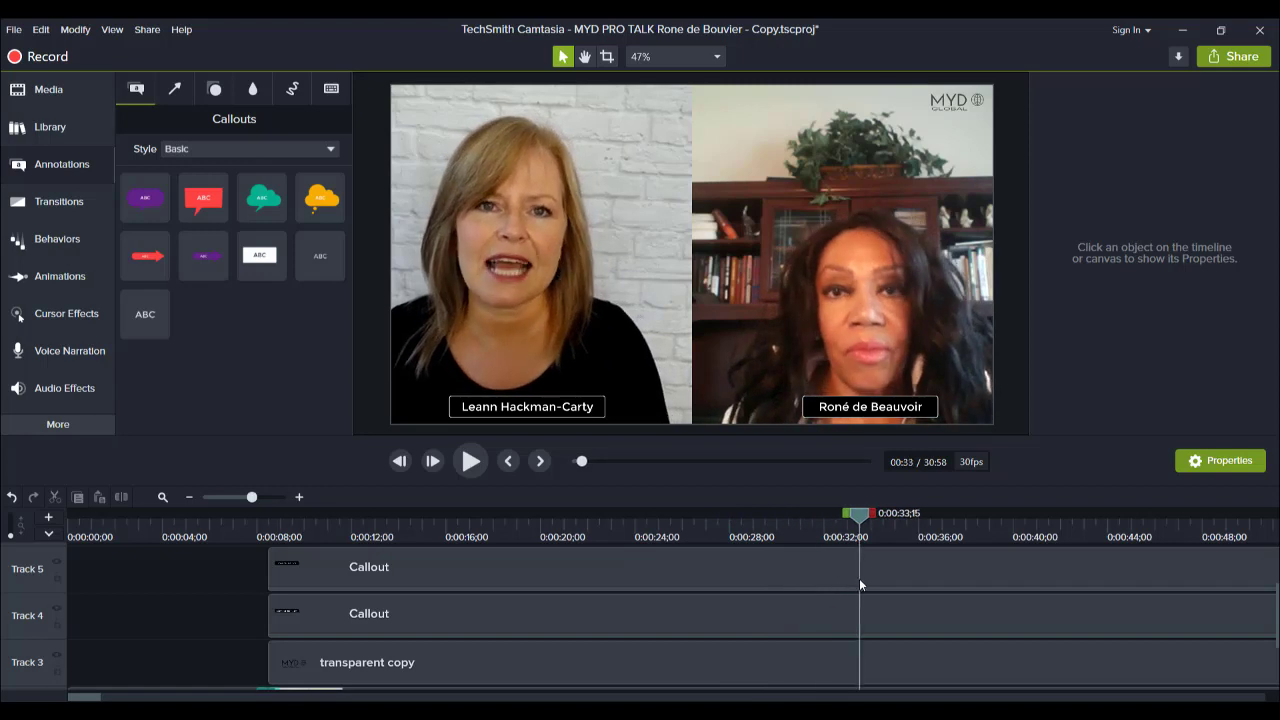
{"action": "left_click_drag", "start_coordinate": [859, 578], "coordinate": [1202, 585]}
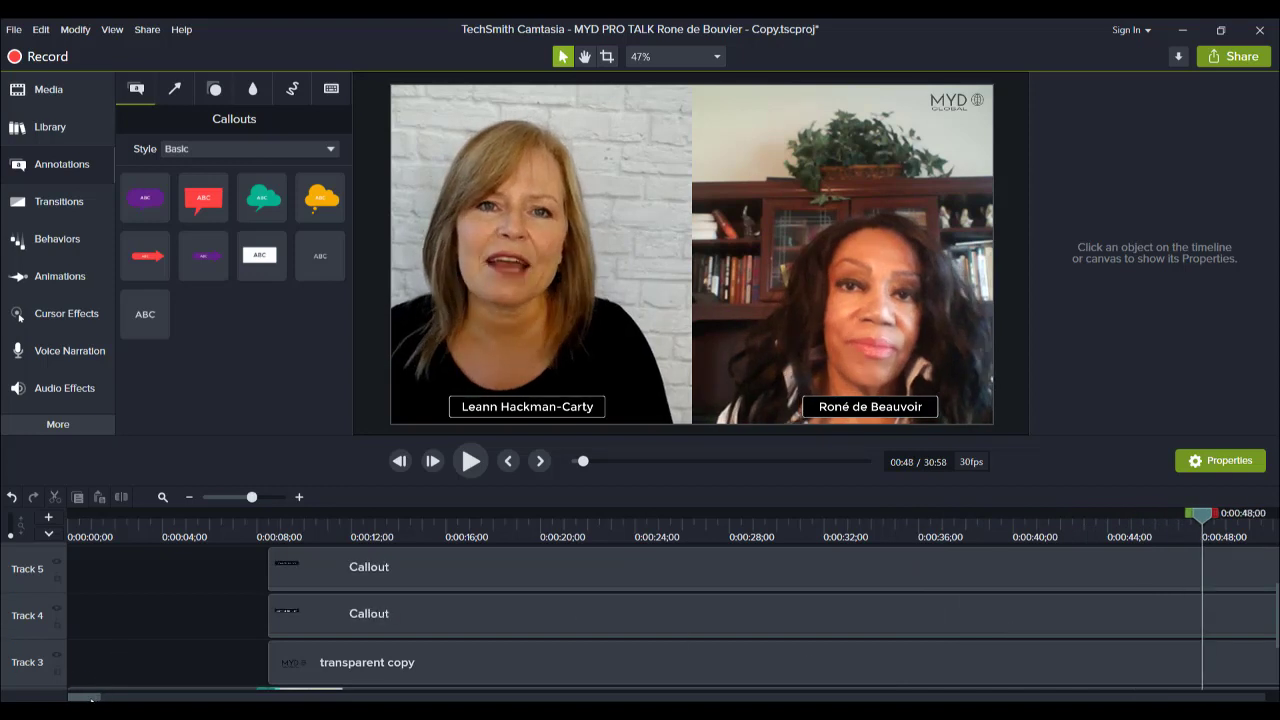
{"action": "left_click_drag", "start_coordinate": [90, 700], "coordinate": [352, 700]}
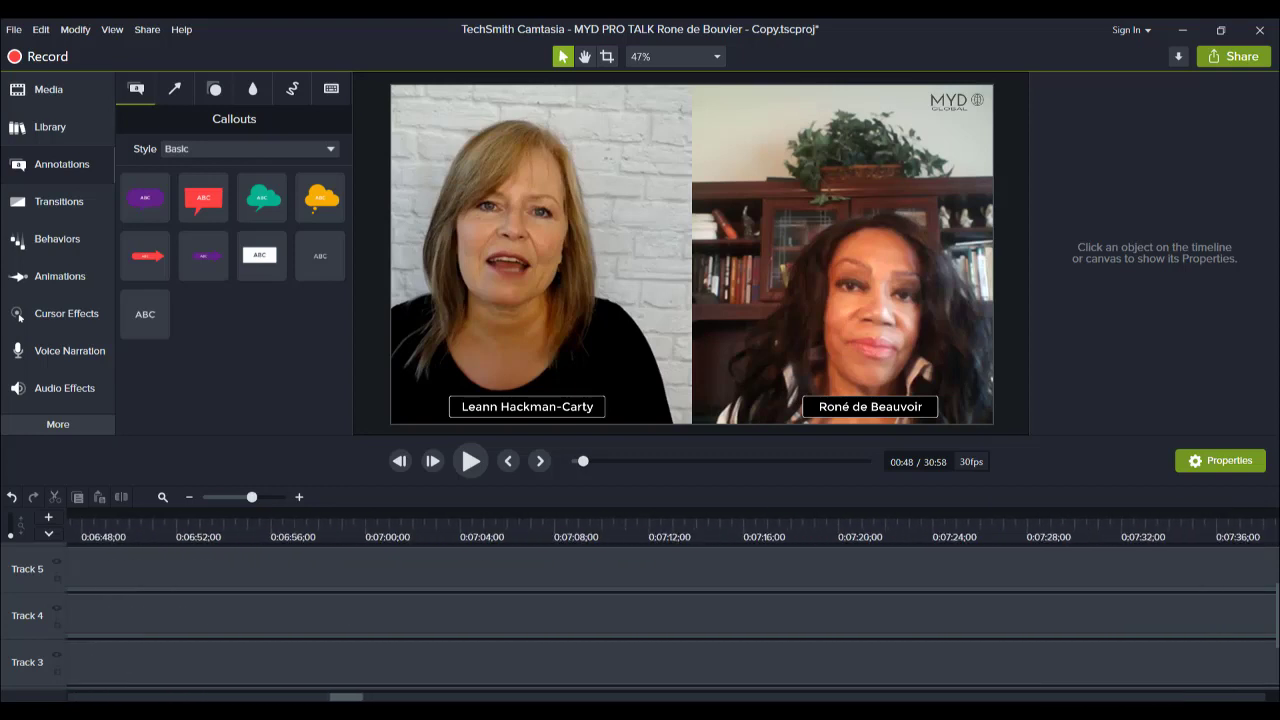
{"action": "left_click", "coordinate": [196, 500]}
{"action": "left_click", "coordinate": [196, 500]}
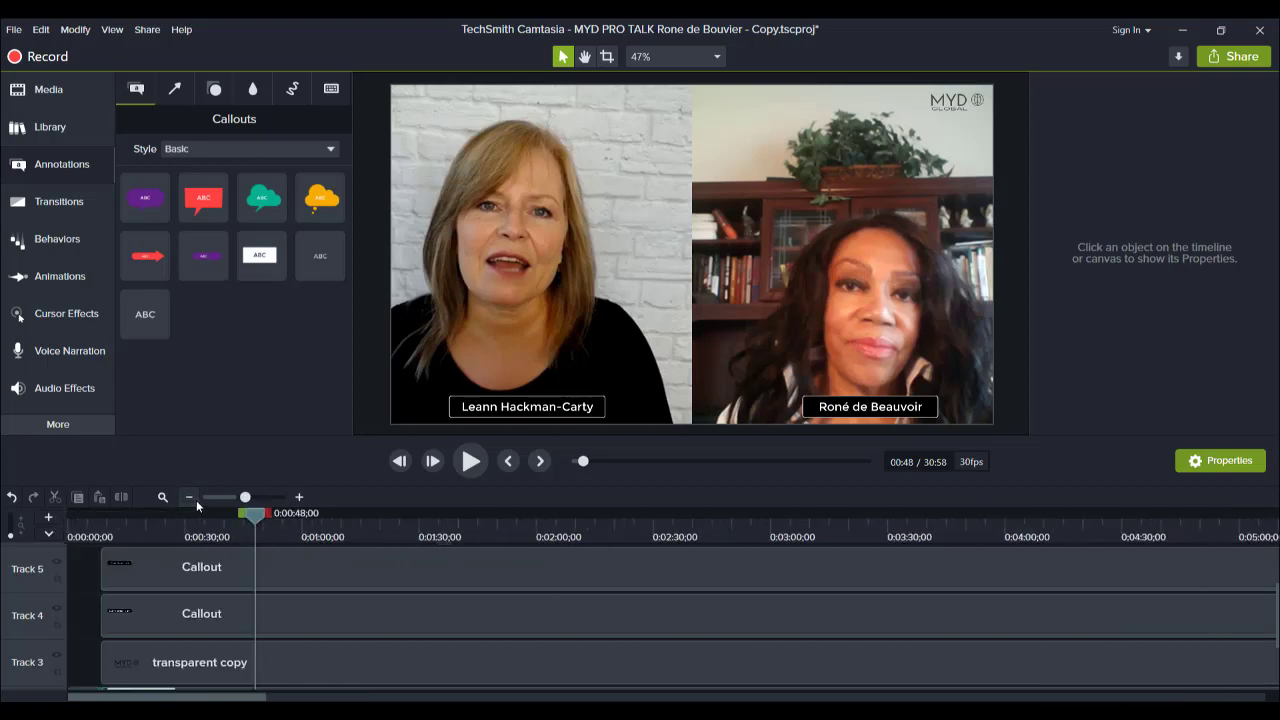
{"action": "left_click", "coordinate": [196, 500]}
{"action": "left_click", "coordinate": [196, 500]}
{"action": "left_click", "coordinate": [196, 500]}
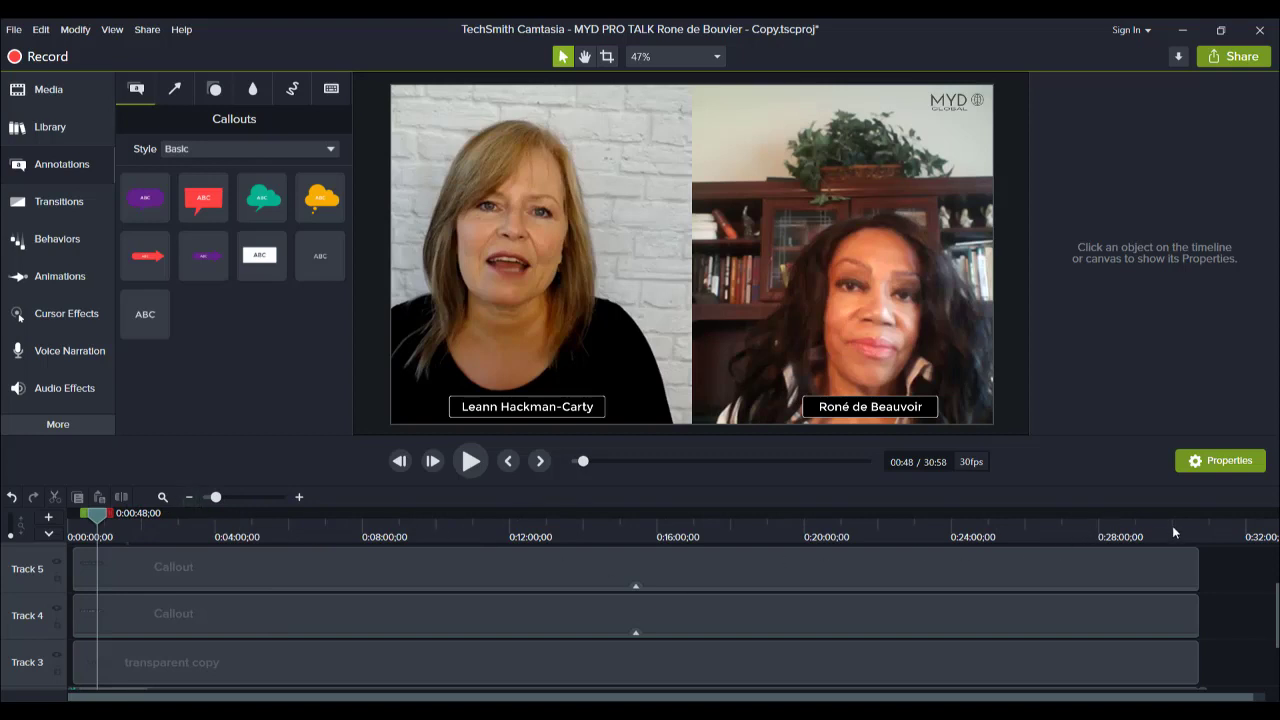
Move the playhead to 0:30:41;13 and show the end of the interview tracks in detail.
{"action": "left_click_drag", "start_coordinate": [1172, 525], "coordinate": [1200, 530]}
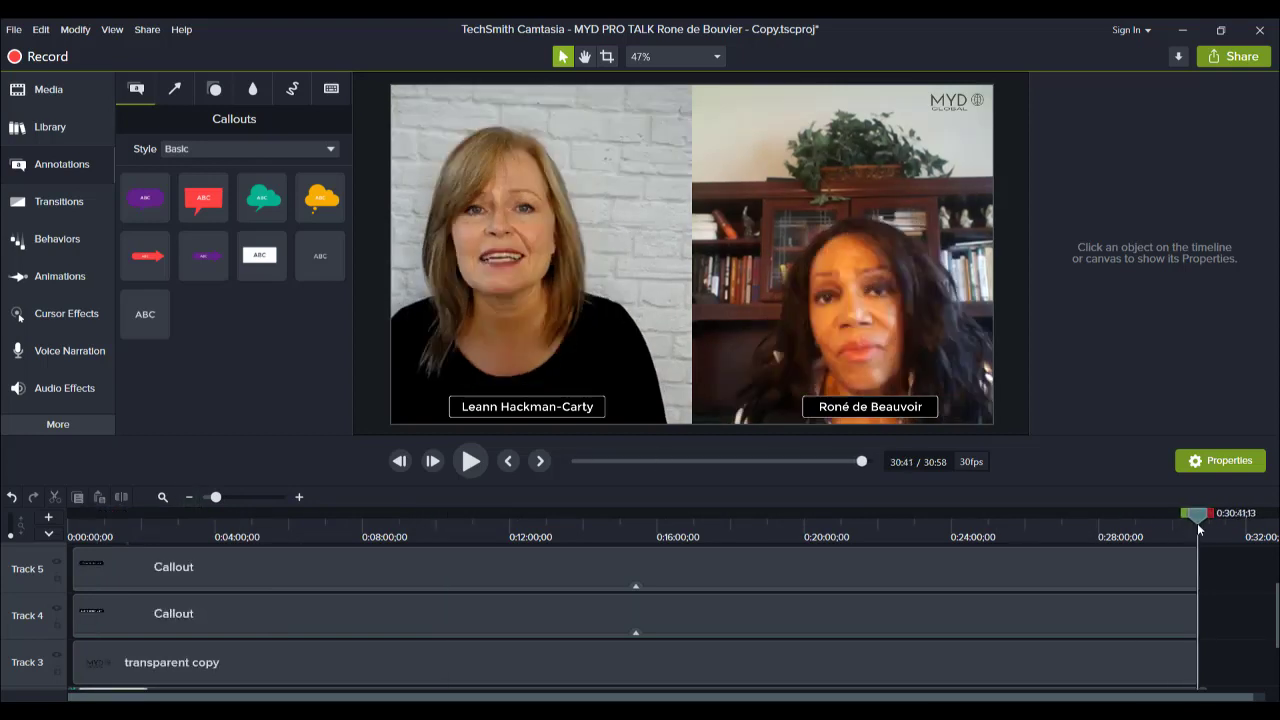
{"action": "left_click", "coordinate": [308, 501]}
{"action": "left_click", "coordinate": [308, 500]}
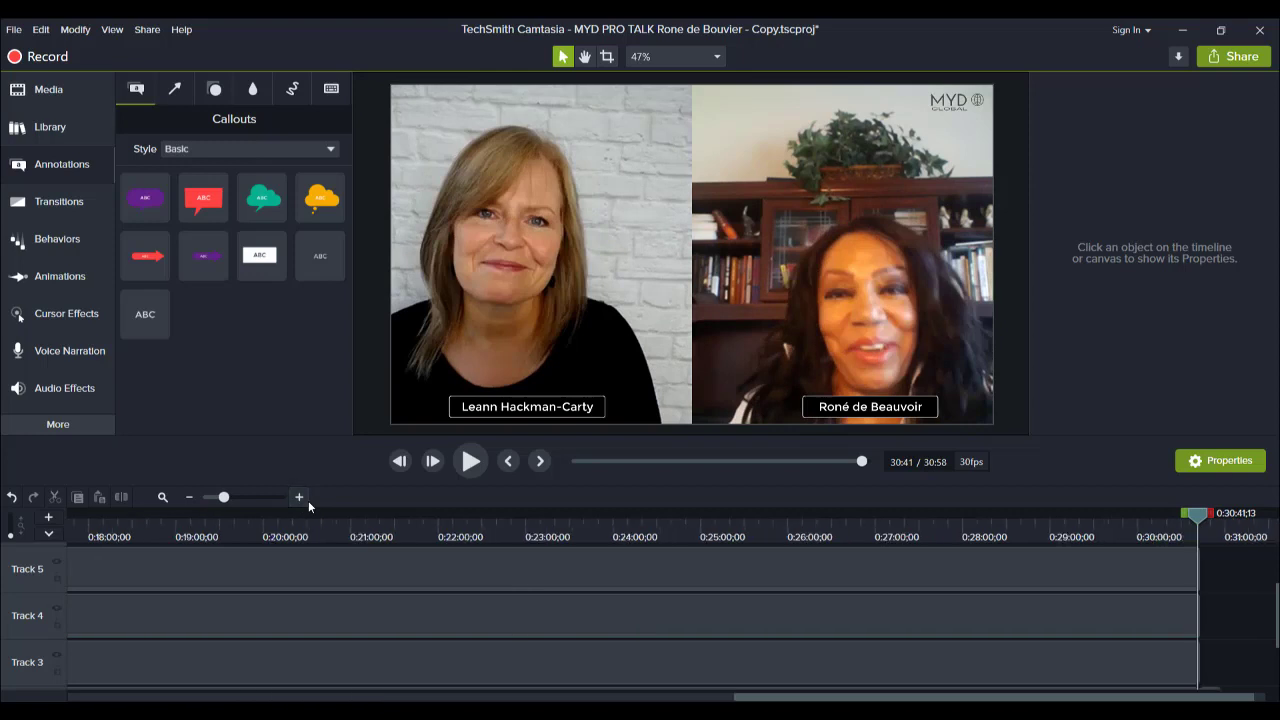
{"action": "left_click", "coordinate": [308, 500]}
{"action": "left_click", "coordinate": [308, 500]}
{"action": "left_click", "coordinate": [308, 500]}
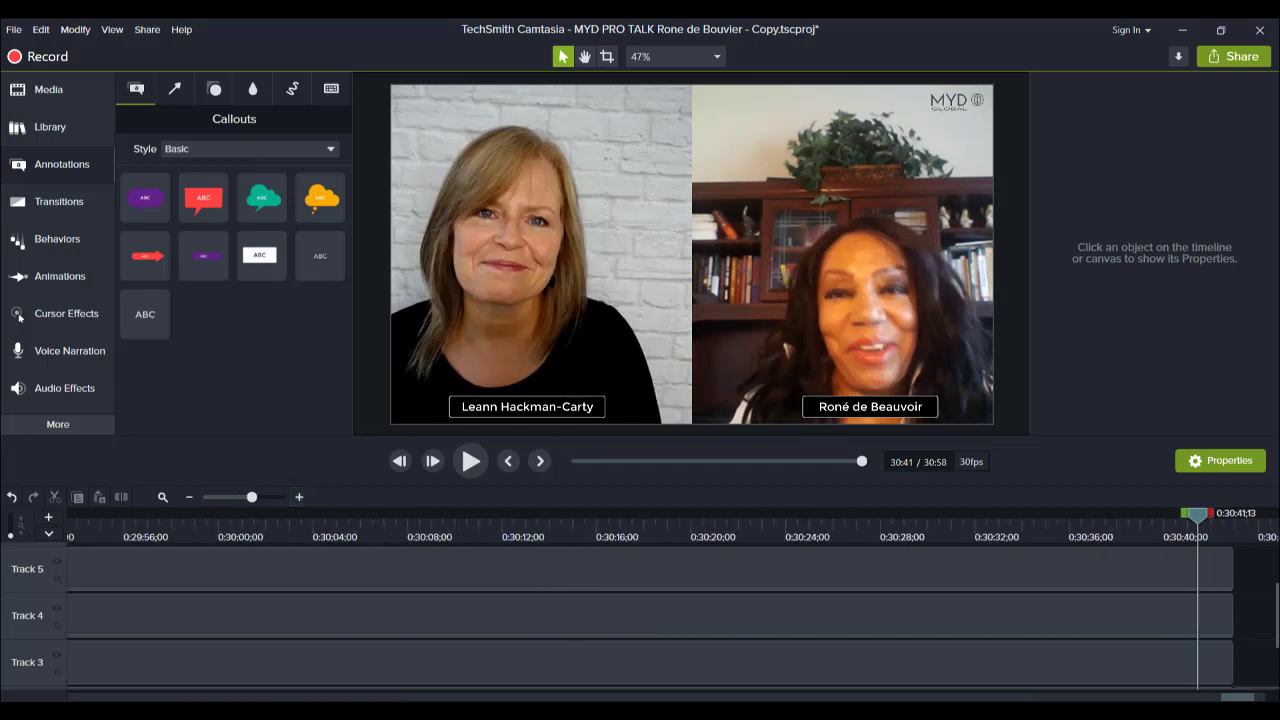
Play the MYD Full Outro FINAL clip on Track 2 from 0:30:42;27 and pause at 0:30:56;21.
{"action": "left_click_drag", "start_coordinate": [1248, 700], "coordinate": [1278, 701]}
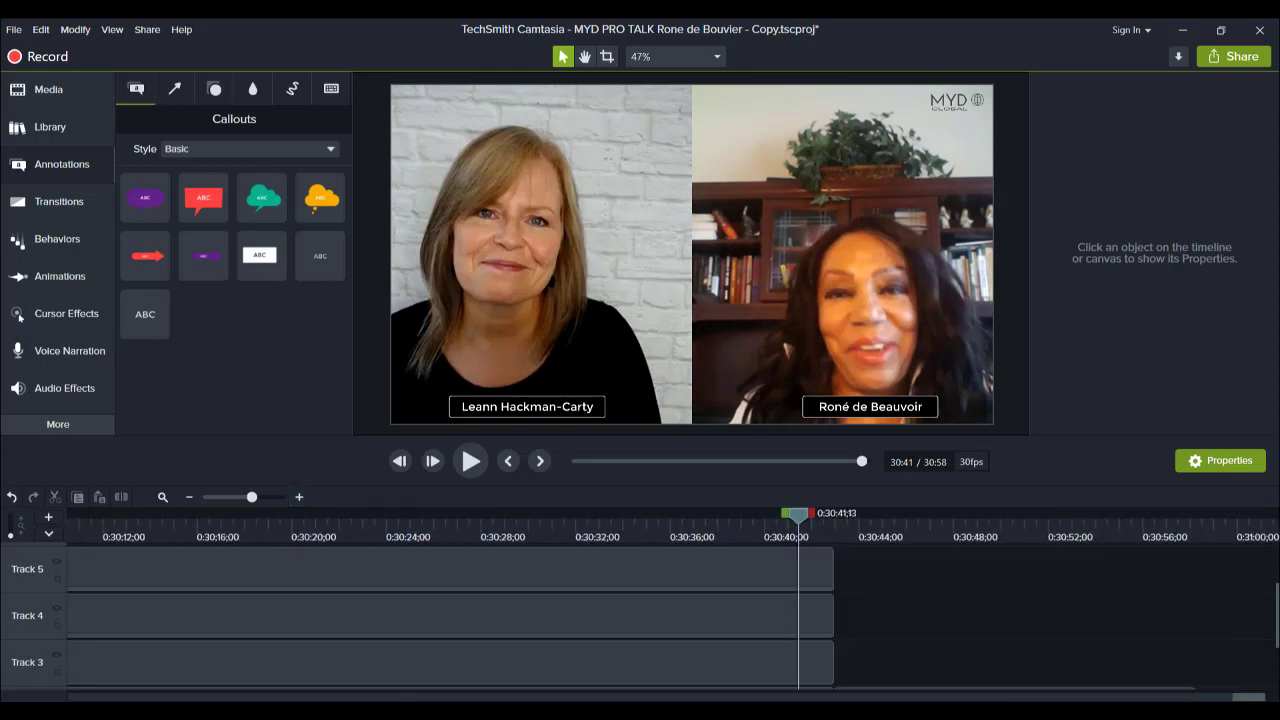
{"action": "scroll", "coordinate": [948, 580], "scroll_direction": "down", "scroll_amount": 2}
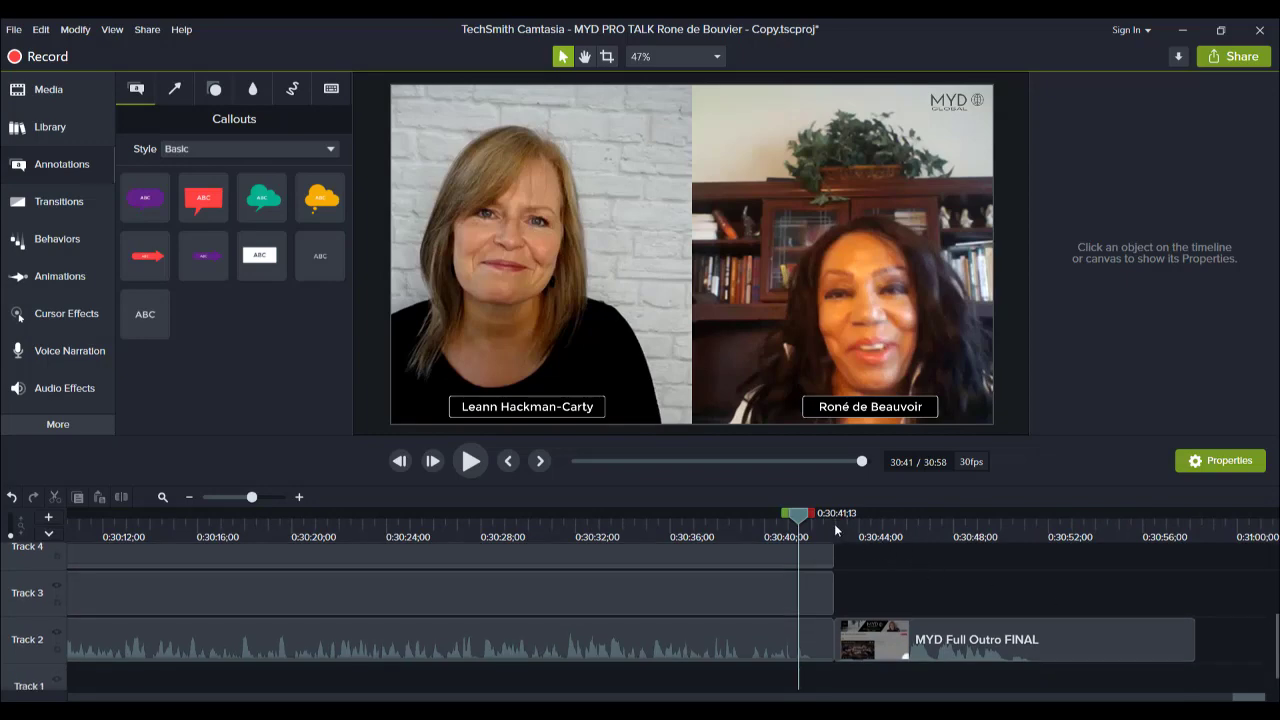
{"action": "mouse_move", "coordinate": [836, 530]}
{"action": "left_mouse_down"}
{"action": "mouse_move", "coordinate": [1045, 515]}
{"action": "mouse_move", "coordinate": [829, 553]}
{"action": "mouse_move", "coordinate": [1028, 521]}
{"action": "mouse_move", "coordinate": [905, 520]}
{"action": "mouse_move", "coordinate": [832, 545]}
{"action": "left_mouse_up"}
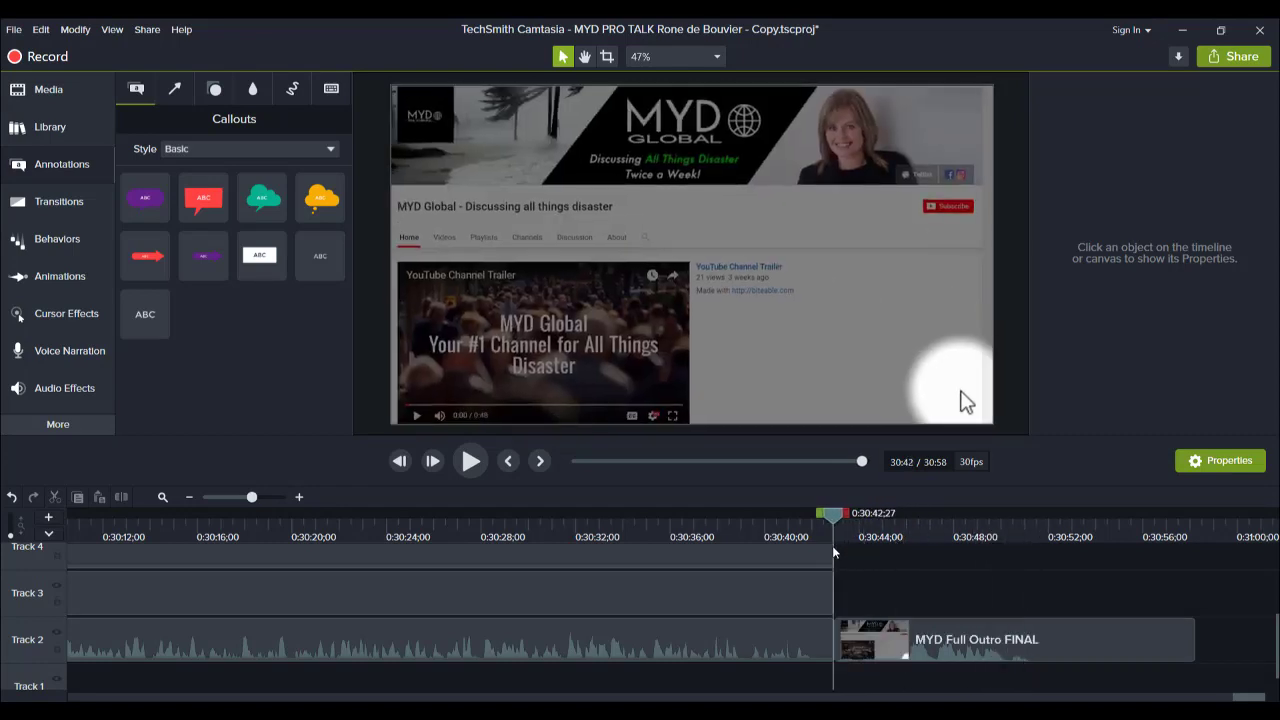
{"action": "key", "text": "space"}
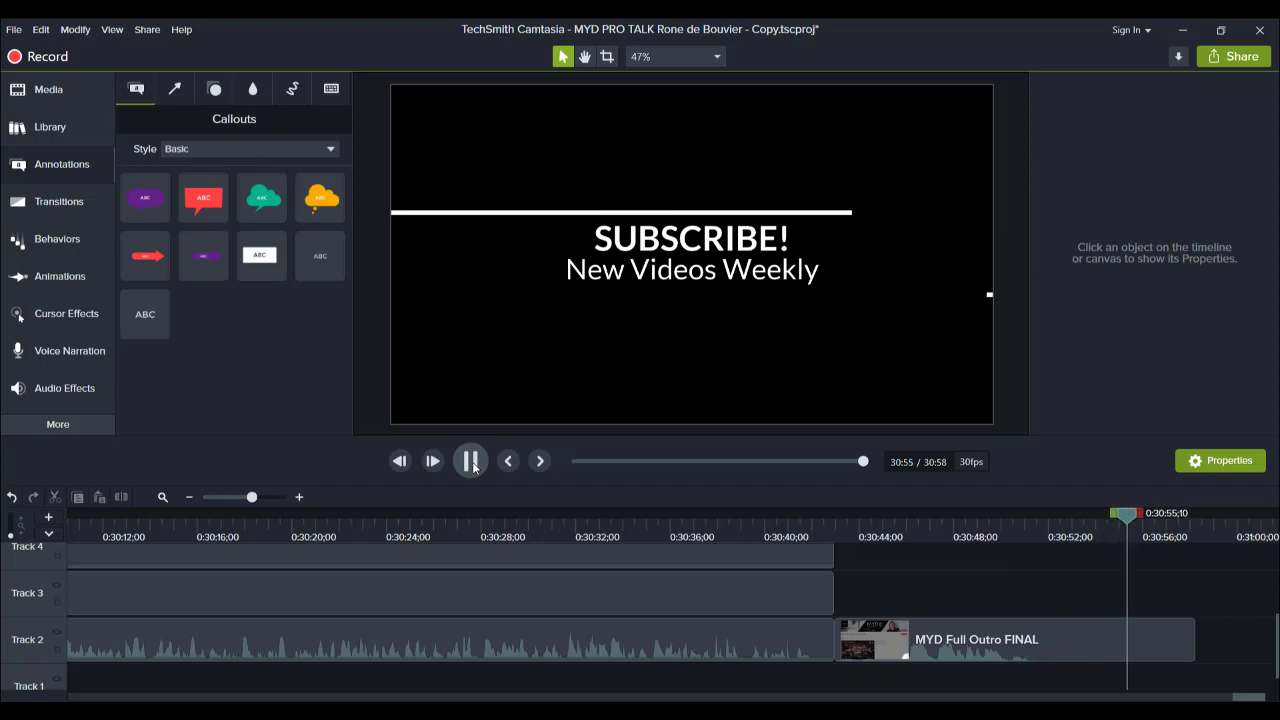
{"action": "left_click", "coordinate": [471, 461]}
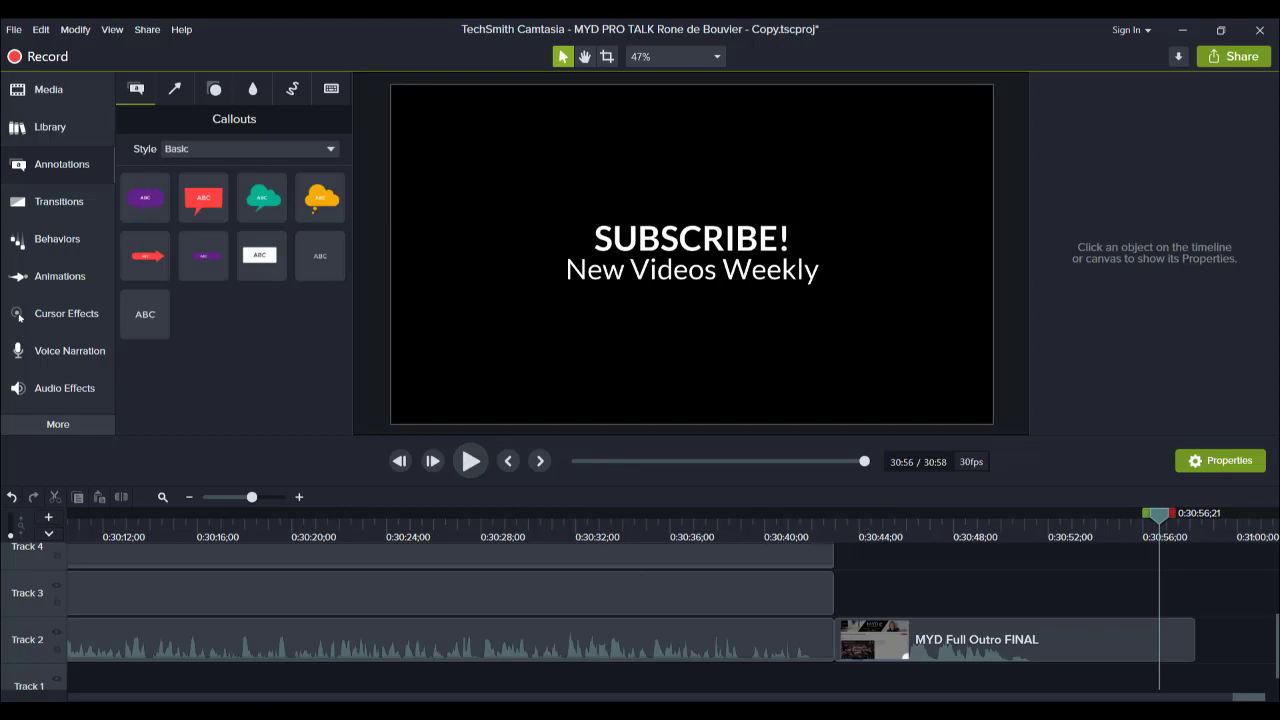
Return the playhead to the intro at 0:00:04;29 and fit the whole project's length on the timeline.
{"action": "scroll", "coordinate": [670, 620], "scroll_direction": "left", "scroll_amount": 20}
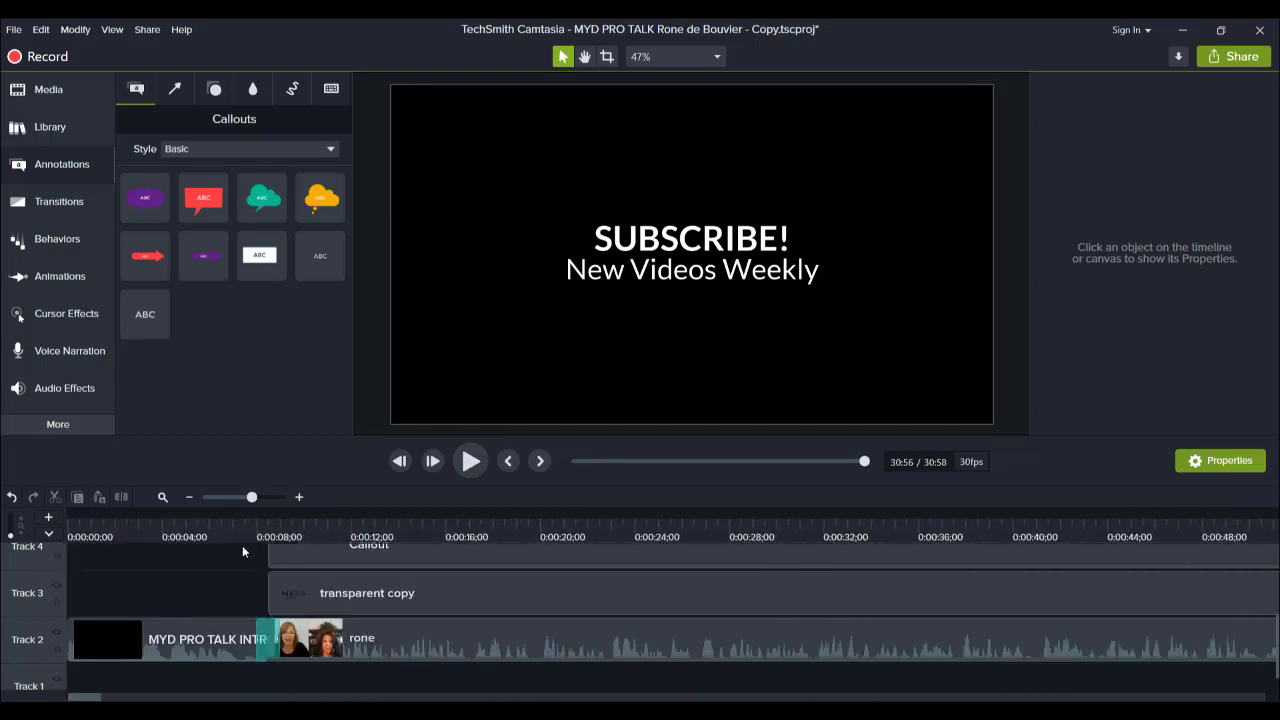
{"action": "left_click", "coordinate": [187, 528]}
{"action": "left_click", "coordinate": [190, 497]}
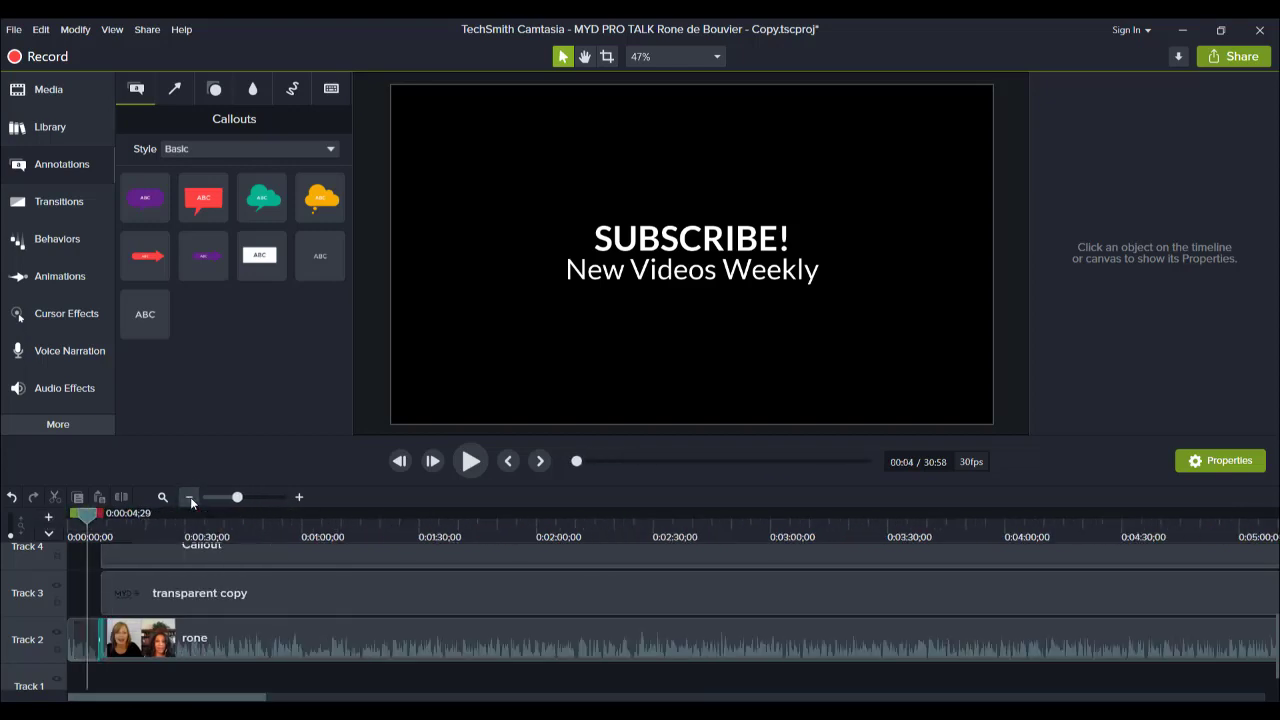
{"action": "left_click", "coordinate": [190, 497]}
{"action": "left_click", "coordinate": [190, 497]}
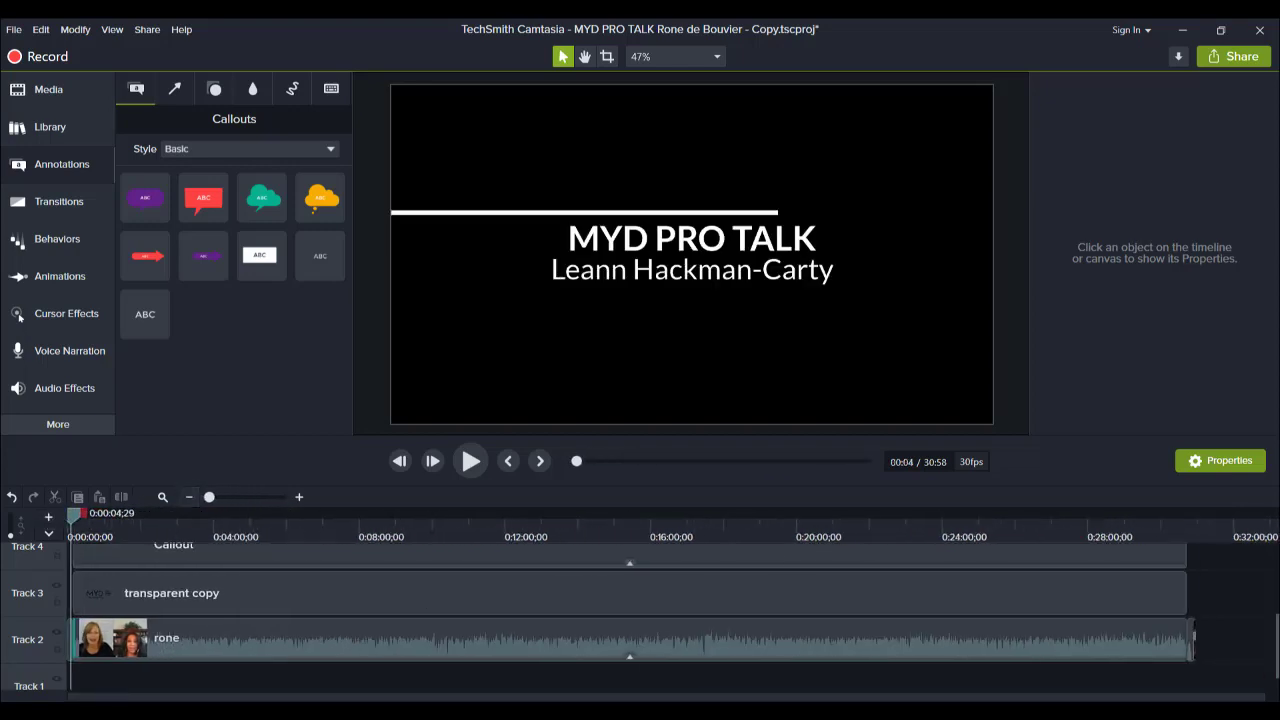
{"action": "scroll", "coordinate": [704, 653], "scroll_direction": "up", "scroll_amount": 2}
{"action": "scroll", "coordinate": [704, 653], "scroll_direction": "down", "scroll_amount": 2}
Move the playhead to 0:29:27;20, then select the transparent logo clip followed by both name callouts on Tracks 4 and 5.
{"action": "left_click_drag", "start_coordinate": [1186, 538], "coordinate": [1141, 538]}
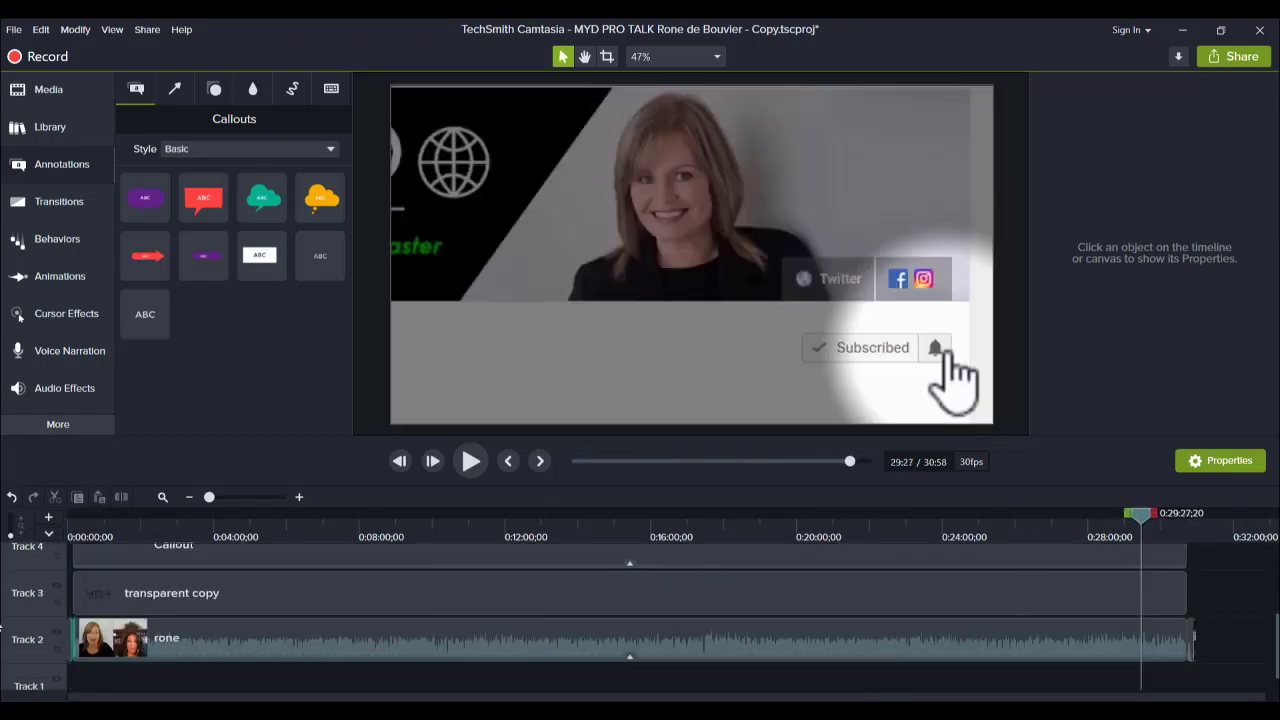
{"action": "left_click", "coordinate": [1043, 590]}
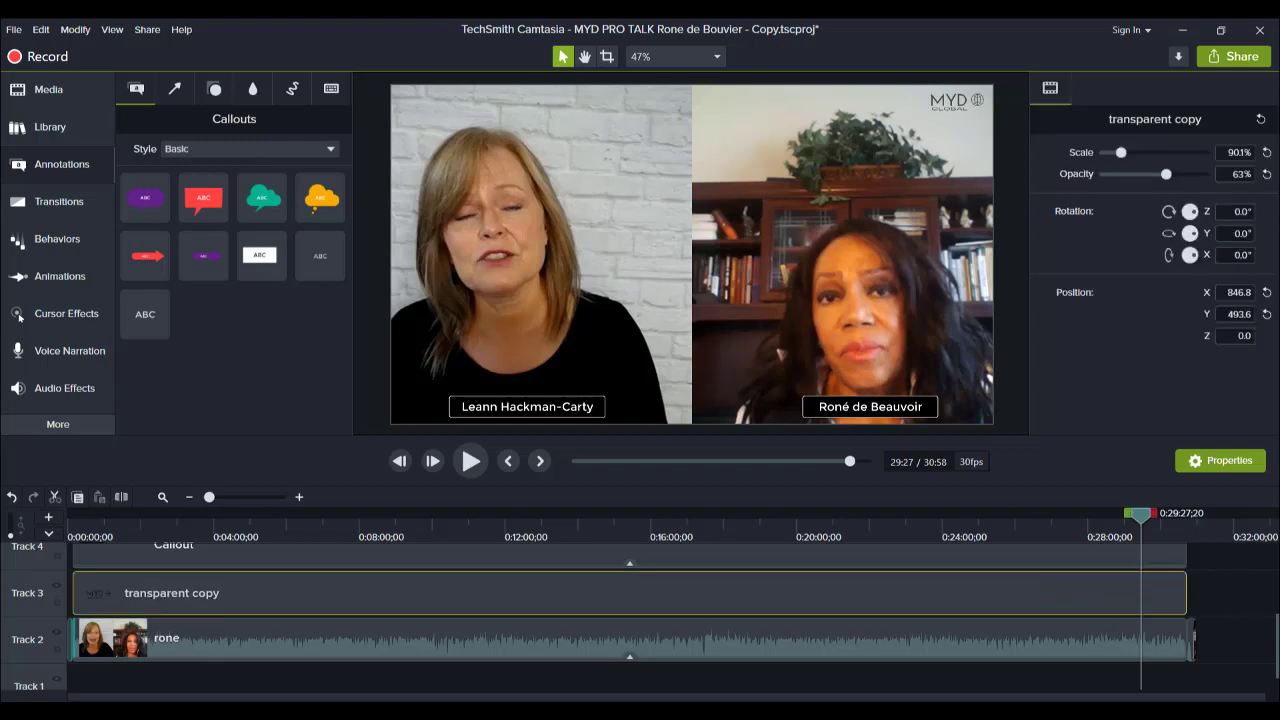
{"action": "left_click_drag", "start_coordinate": [1272, 650], "coordinate": [1268, 604]}
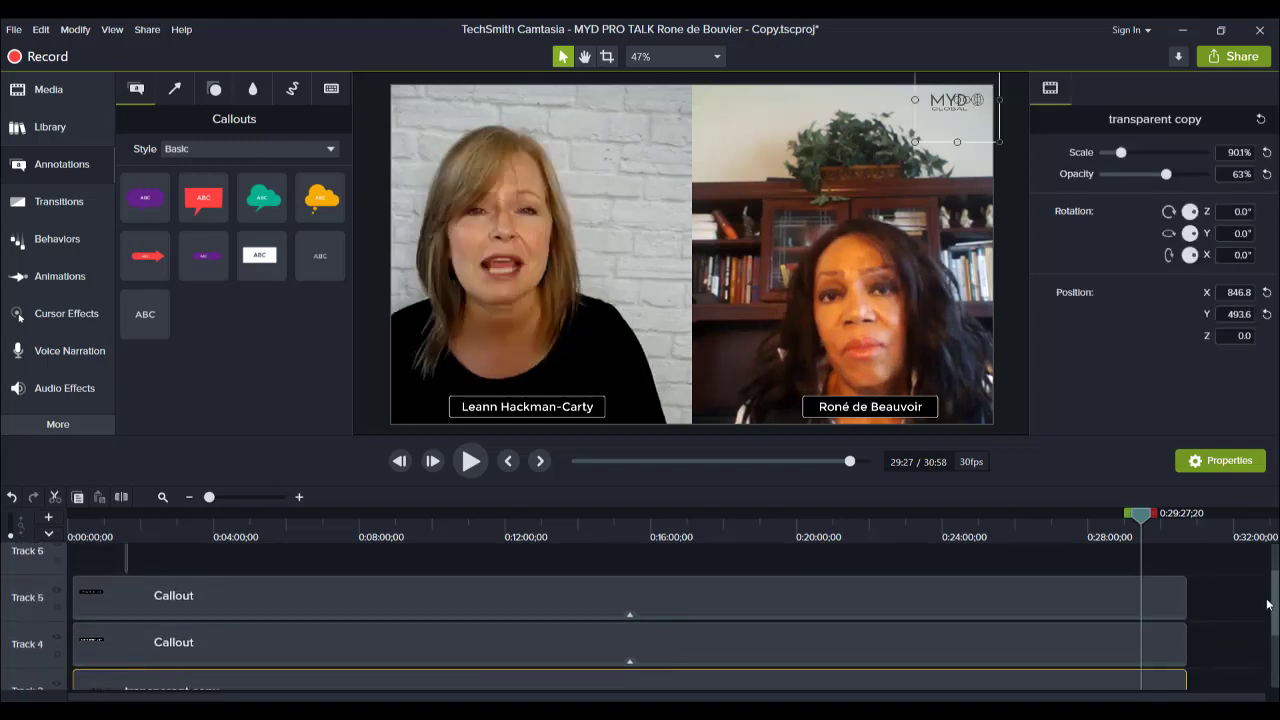
{"action": "left_click_drag", "start_coordinate": [1200, 636], "coordinate": [1025, 570]}
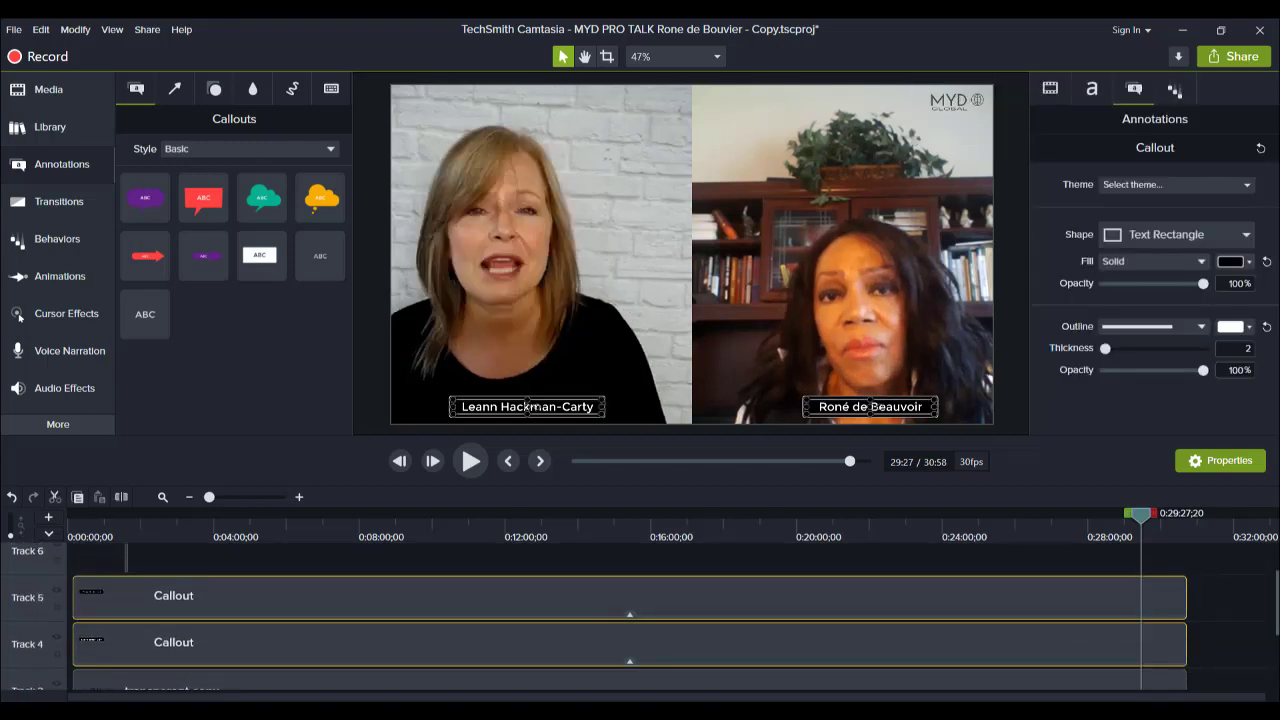
Move the playhead to 0:01:34;13 and select the photo clip on Track 6 to view its properties.
{"action": "left_click", "coordinate": [124, 533]}
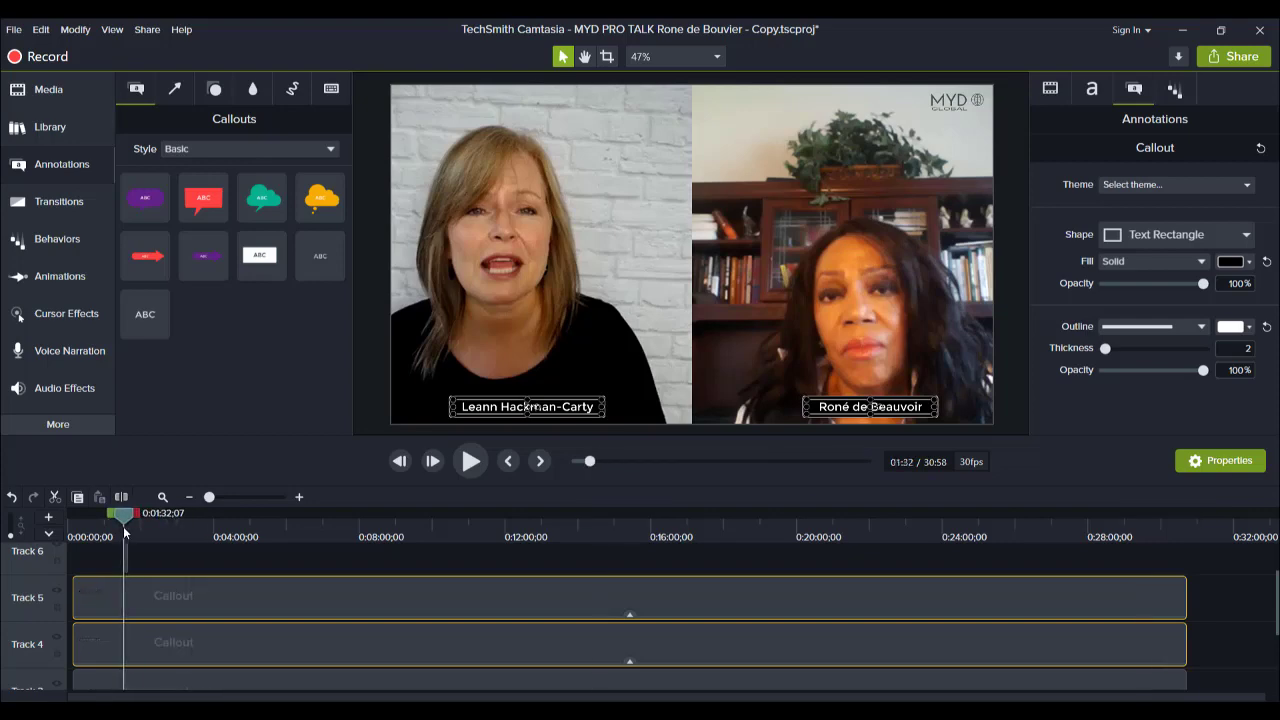
{"action": "left_click_drag", "start_coordinate": [127, 532], "coordinate": [125, 533]}
{"action": "left_click", "coordinate": [126, 559]}
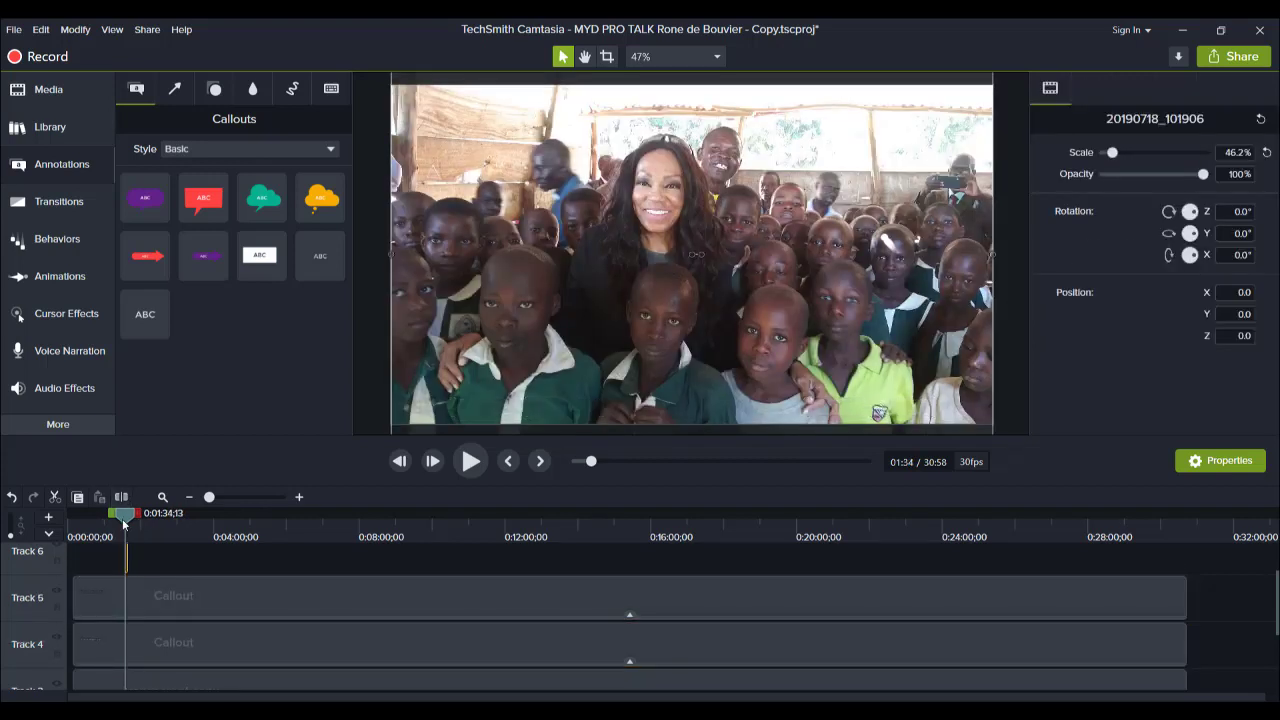
Move the playhead past the photo to 0:02:02;29, clear the selection, and show Tracks 1 to 3.
{"action": "left_click_drag", "start_coordinate": [124, 522], "coordinate": [142, 522]}
{"action": "left_click", "coordinate": [148, 563]}
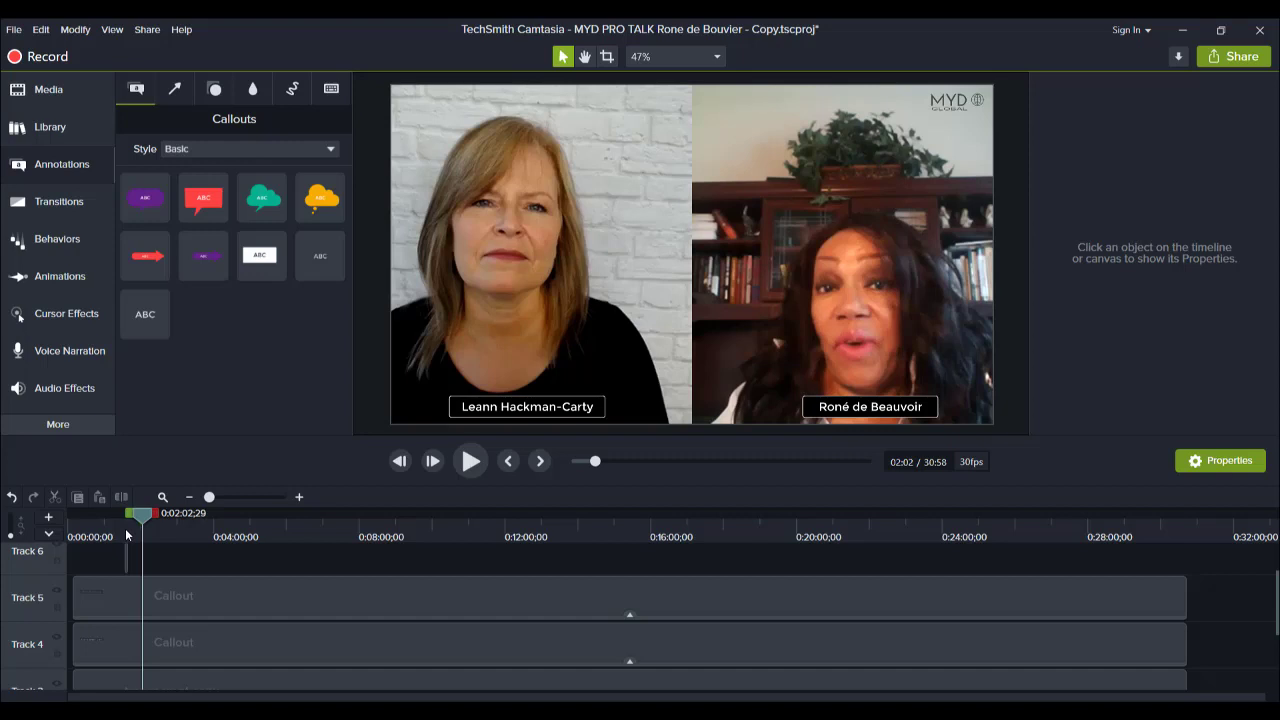
{"action": "scroll", "coordinate": [113, 683], "scroll_direction": "down", "scroll_amount": 3}
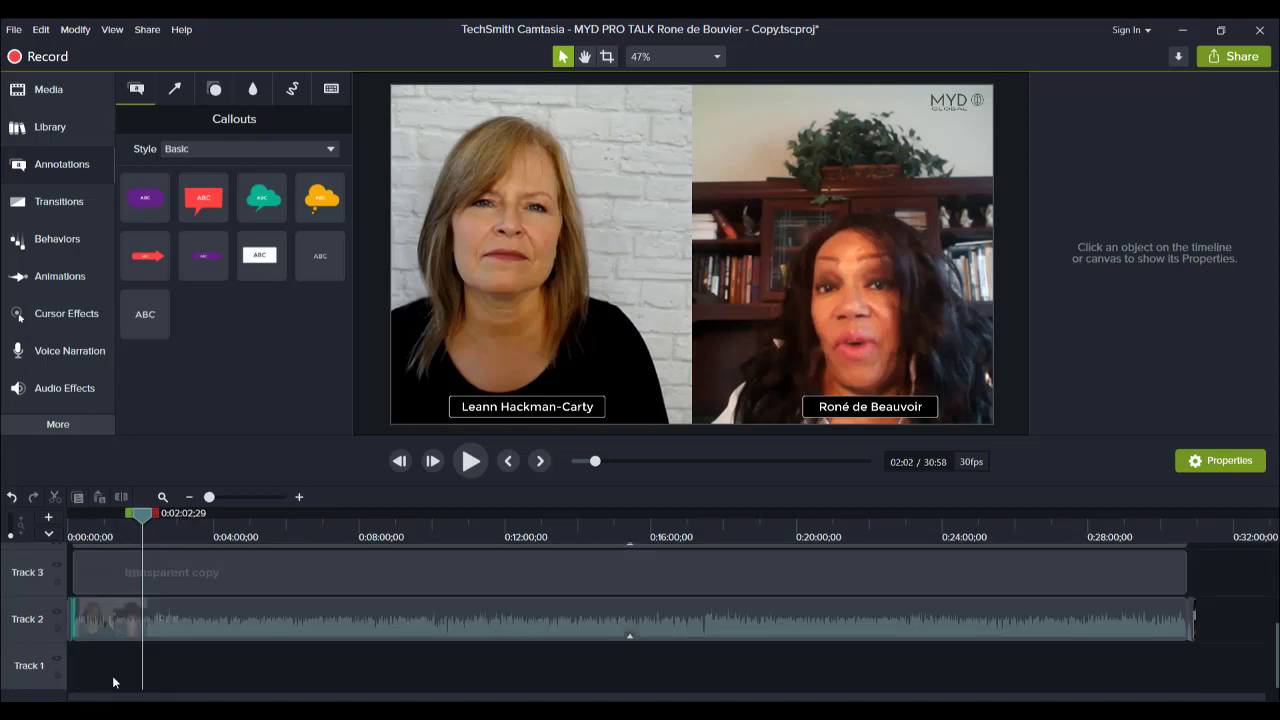